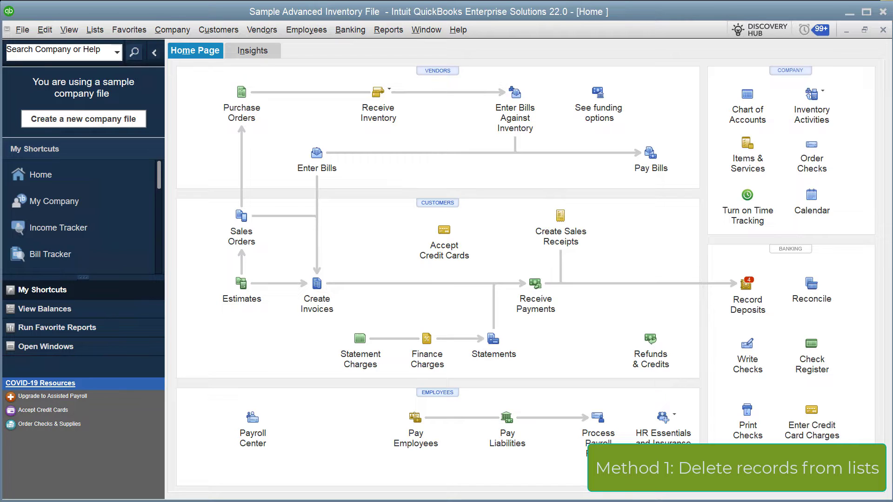
# Open the Customer Center and sort the active customers by name.
pyautogui.click(224, 29)
pyautogui.click(231, 48)
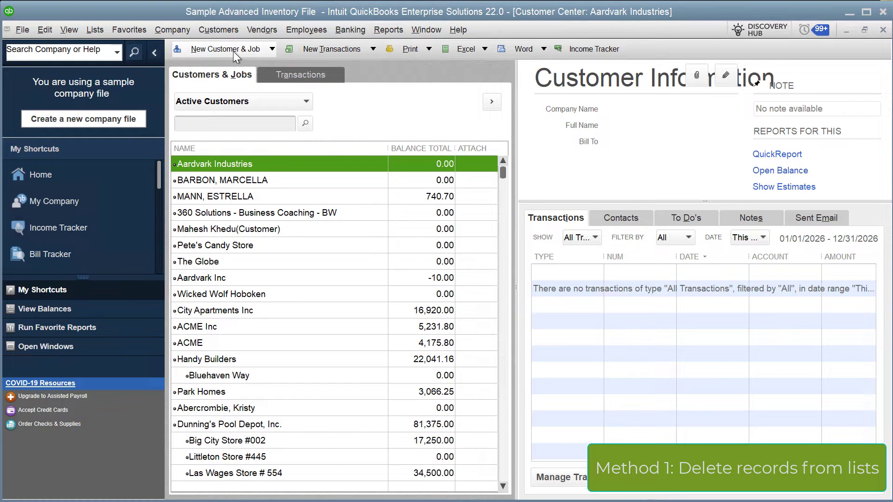
pyautogui.click(272, 151)
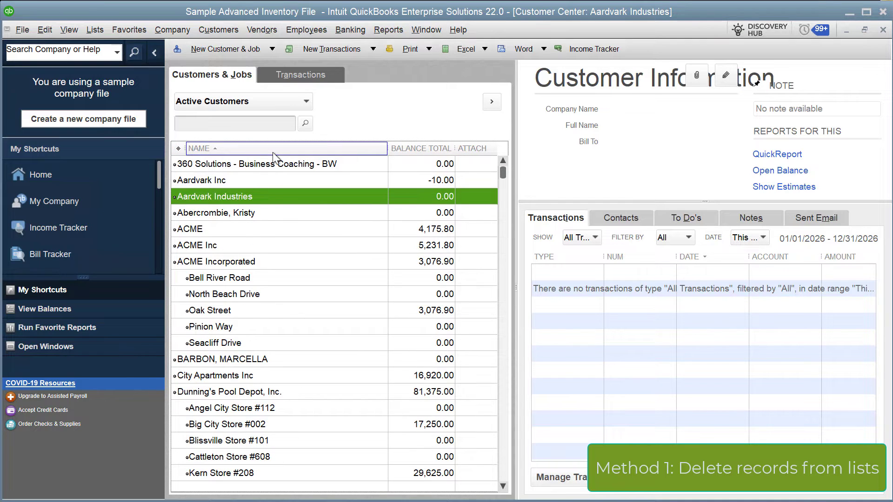
# Delete the customer Aardvark Industries from the customer list.
pyautogui.click(260, 180)
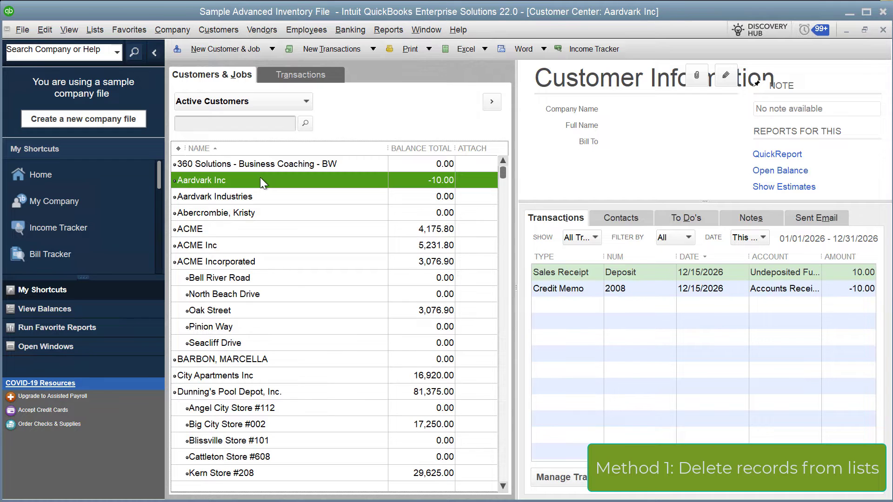
pyautogui.click(262, 195)
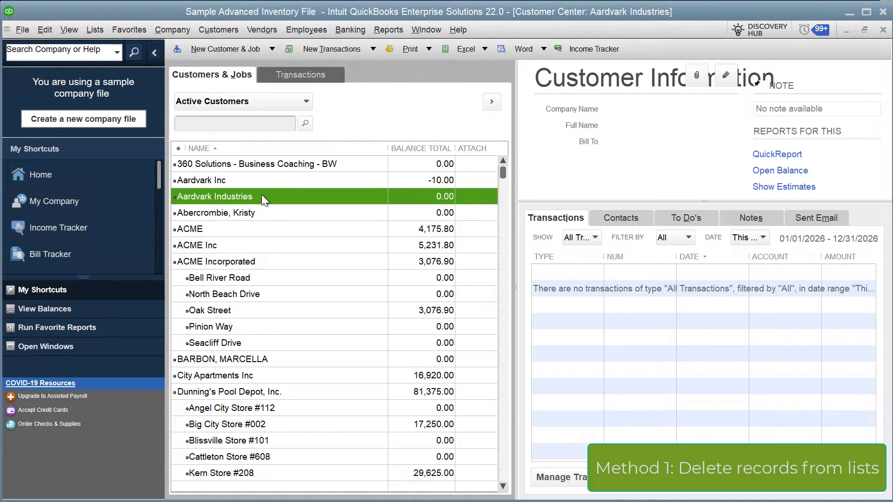
pyautogui.rightClick(261, 195)
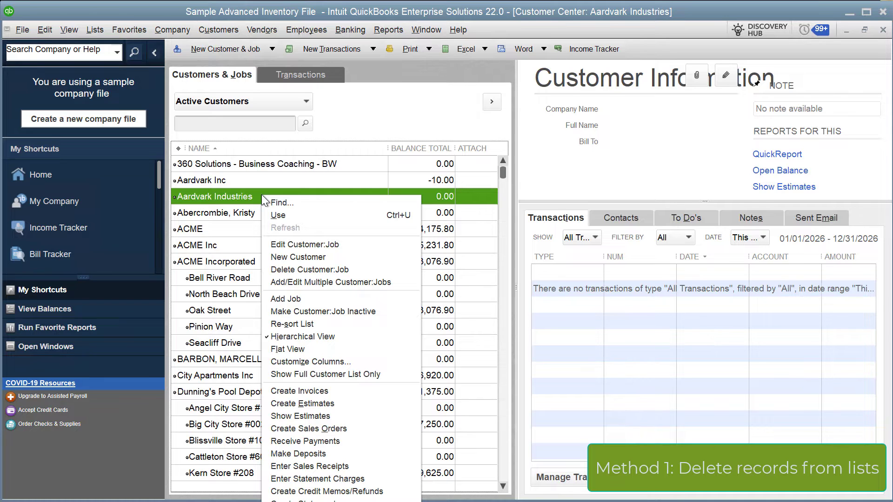
pyautogui.click(301, 269)
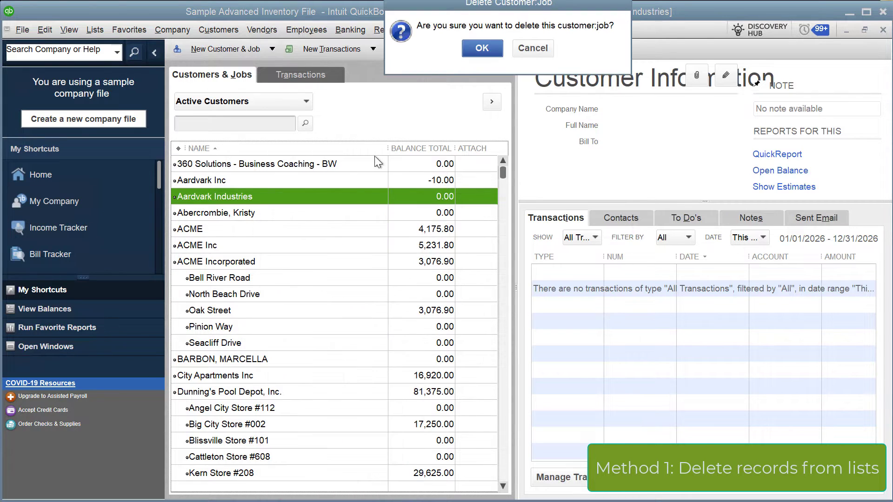
pyautogui.moveTo(463, 3); pyautogui.dragTo(476, 111)
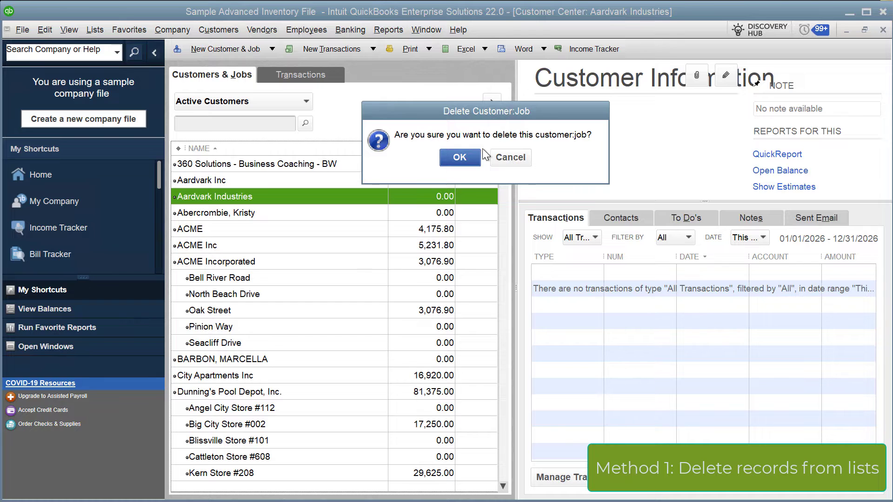
pyautogui.click(460, 158)
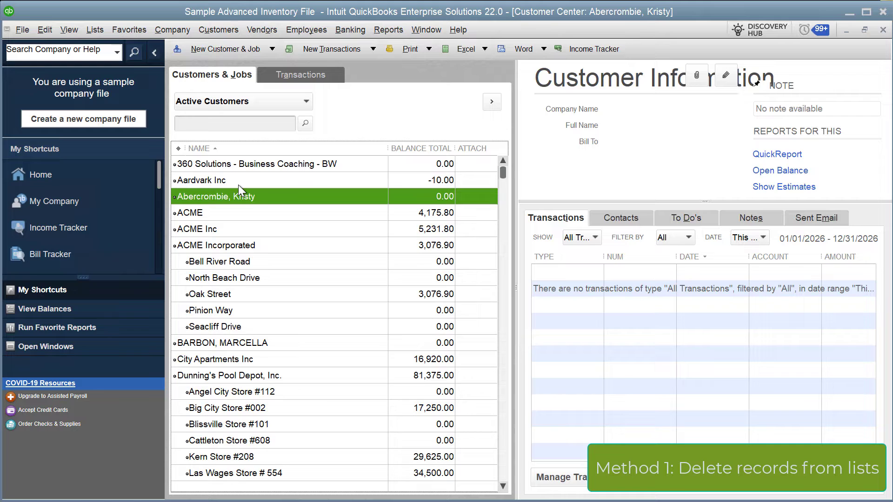
# Try to delete the customer Aardvark Inc from the customer list.
pyautogui.click(241, 179)
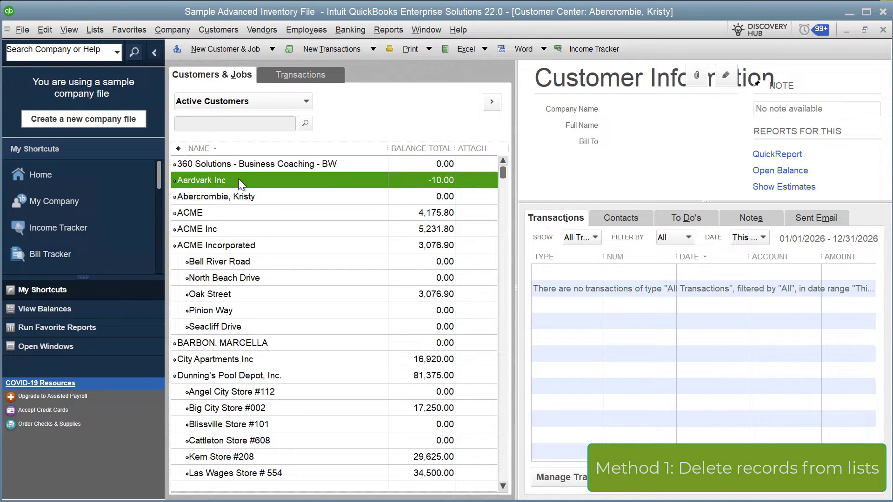
pyautogui.rightClick(244, 182)
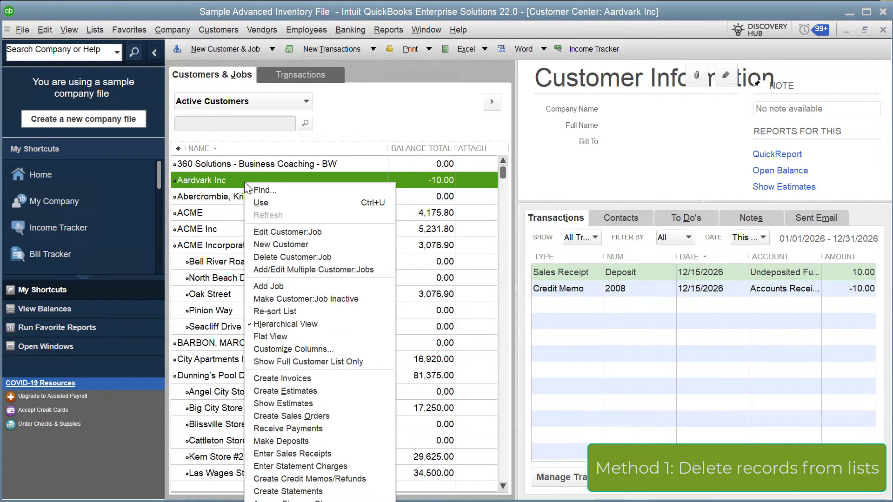
pyautogui.click(271, 258)
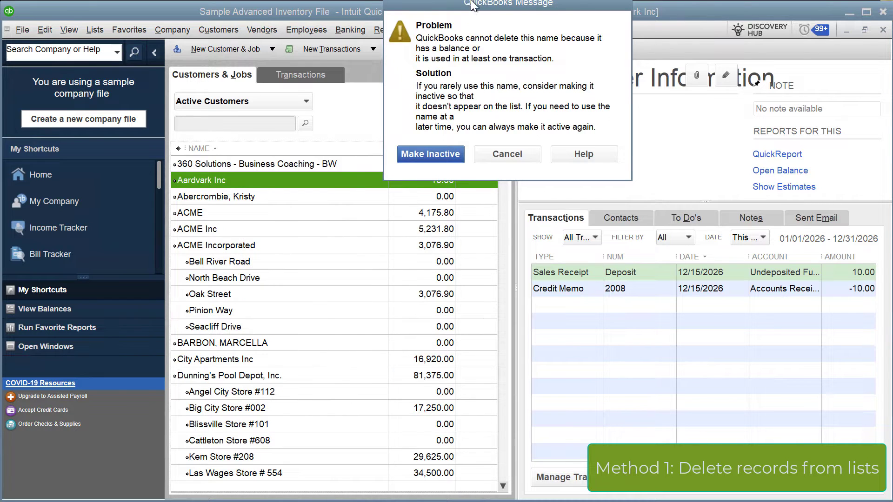
pyautogui.moveTo(472, 4); pyautogui.dragTo(395, 109)
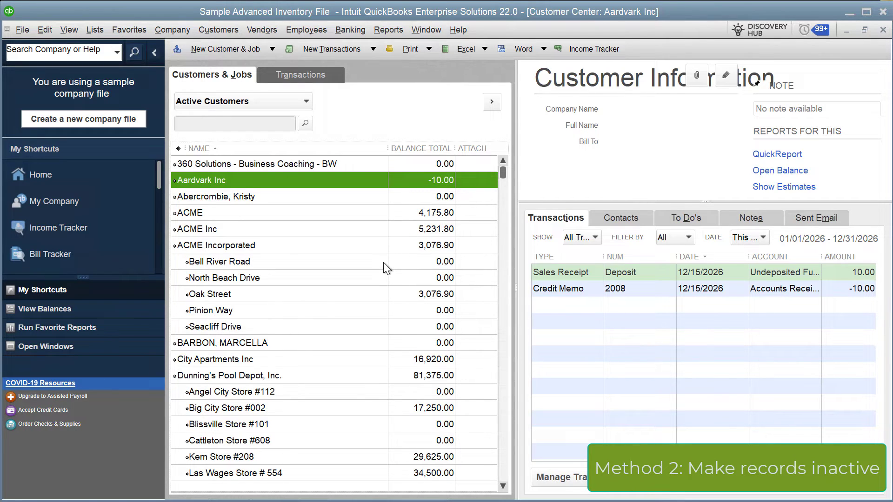
# Make the customer Aardvark Inc inactive despite its open balance.
pyautogui.rightClick(295, 183)
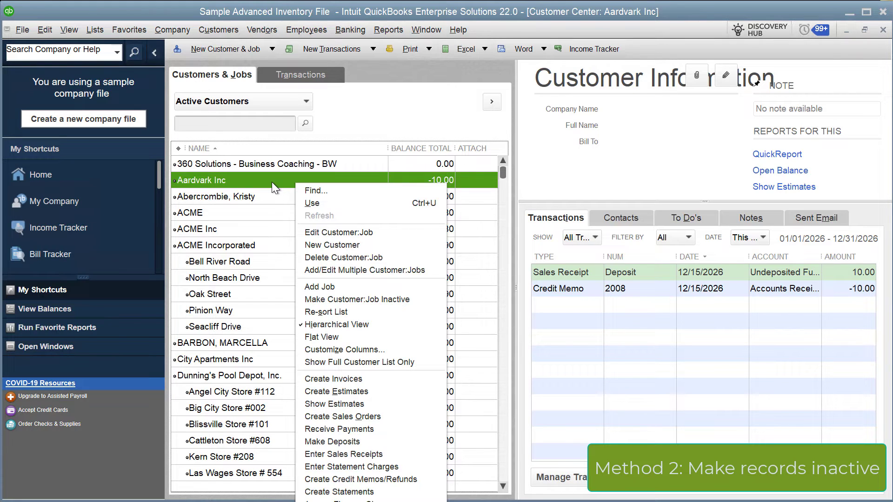
pyautogui.click(333, 300)
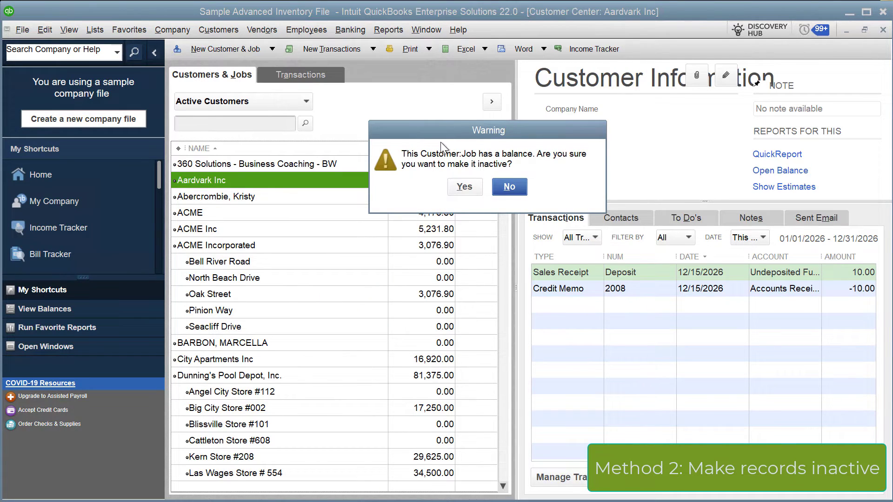
pyautogui.click(463, 186)
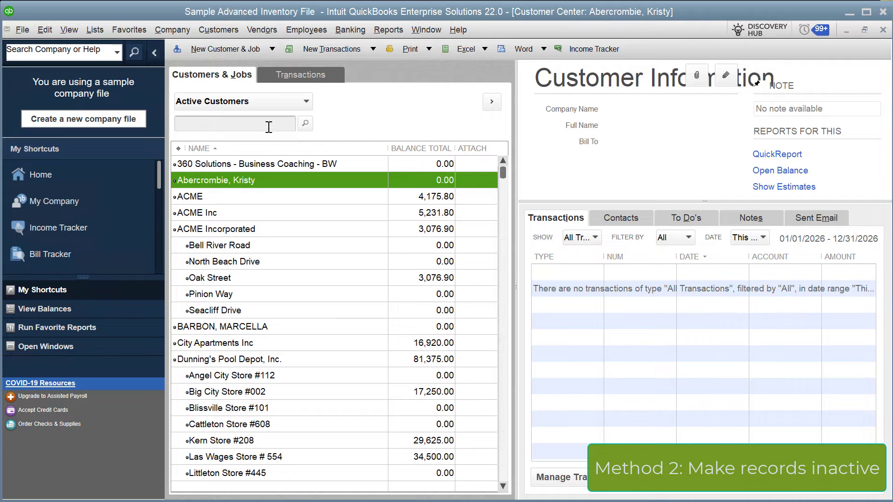
# Show all customers, including inactive ones, and select Aardvark Inc.
pyautogui.click(307, 101)
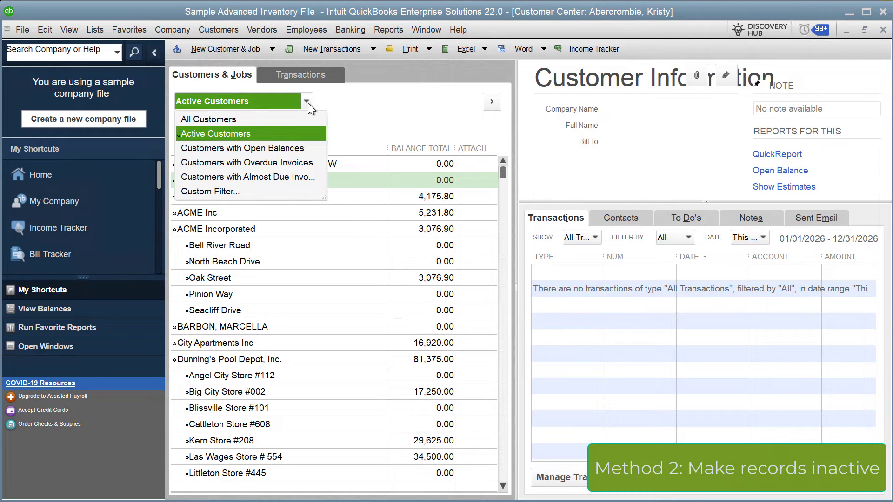
pyautogui.click(272, 119)
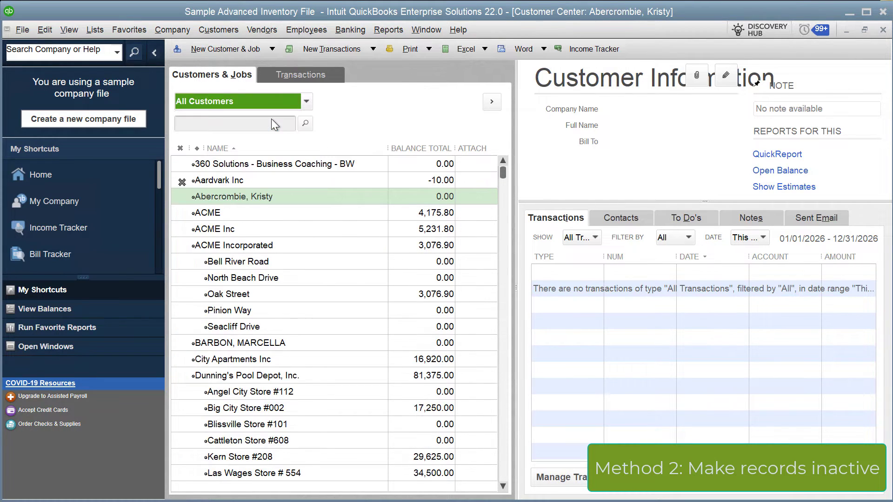
pyautogui.click(206, 183)
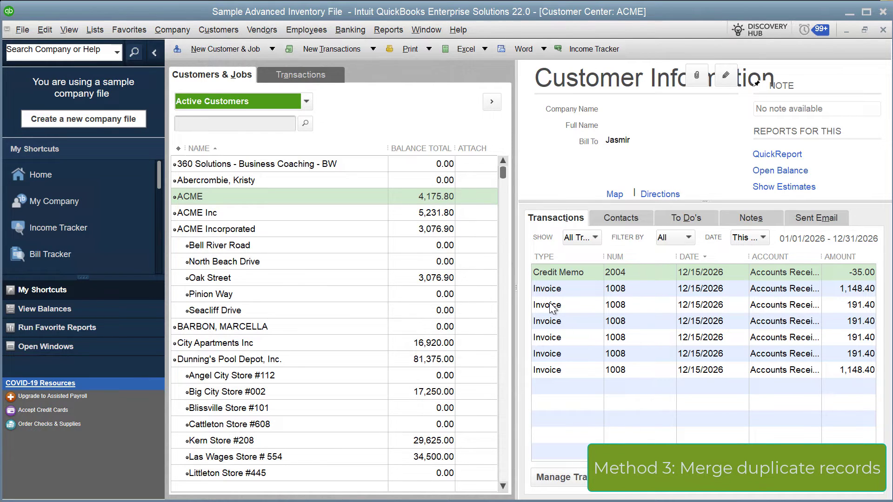
# Compare the transactions of the possible duplicate customers ACME and ACME Inc.
pyautogui.click(214, 197)
pyautogui.click(218, 213)
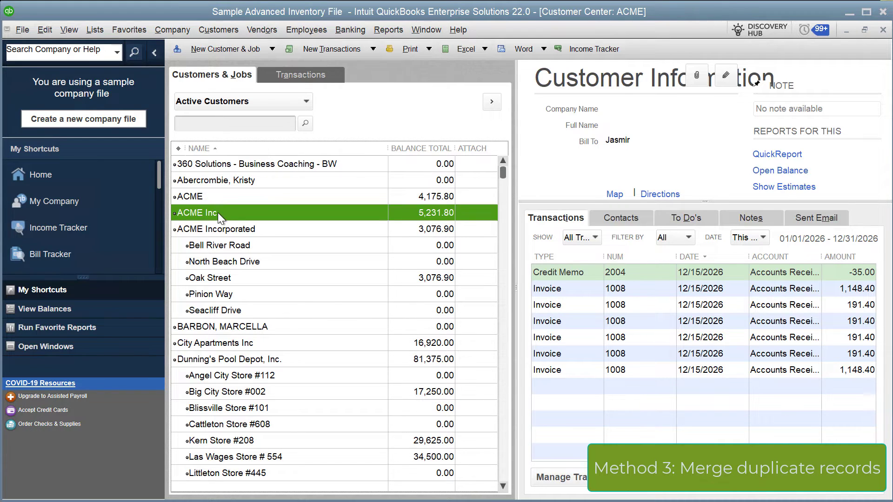
pyautogui.click(216, 196)
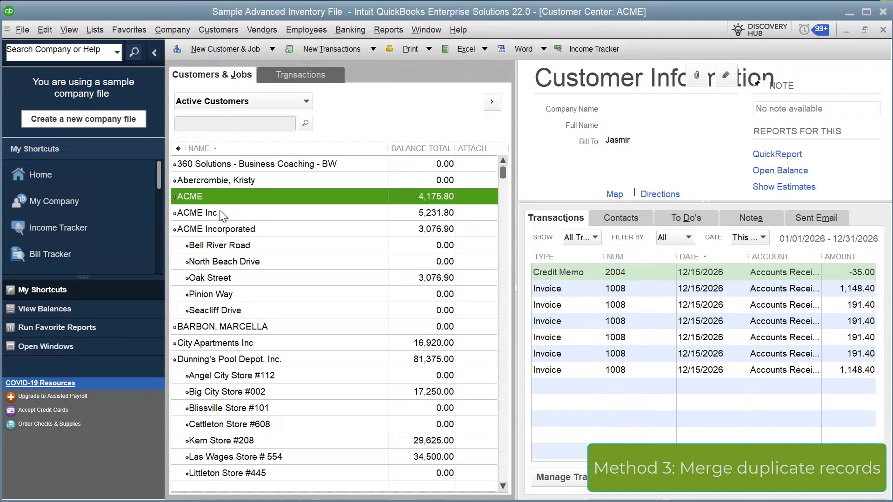
pyautogui.click(220, 212)
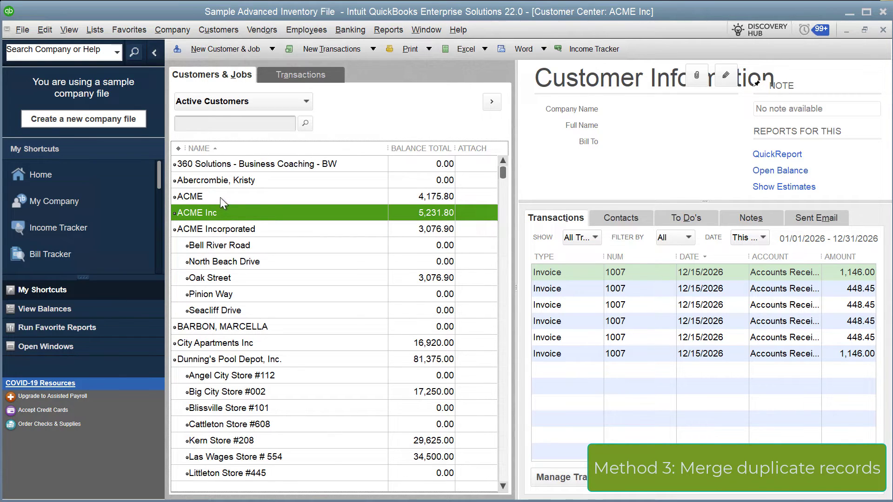
pyautogui.click(220, 197)
pyautogui.click(224, 214)
pyautogui.click(219, 199)
pyautogui.click(219, 213)
pyautogui.click(314, 196)
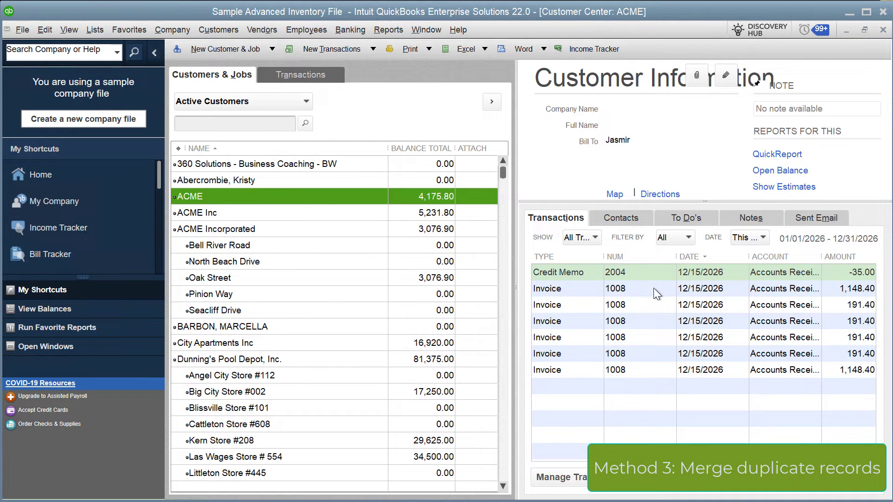
pyautogui.click(220, 212)
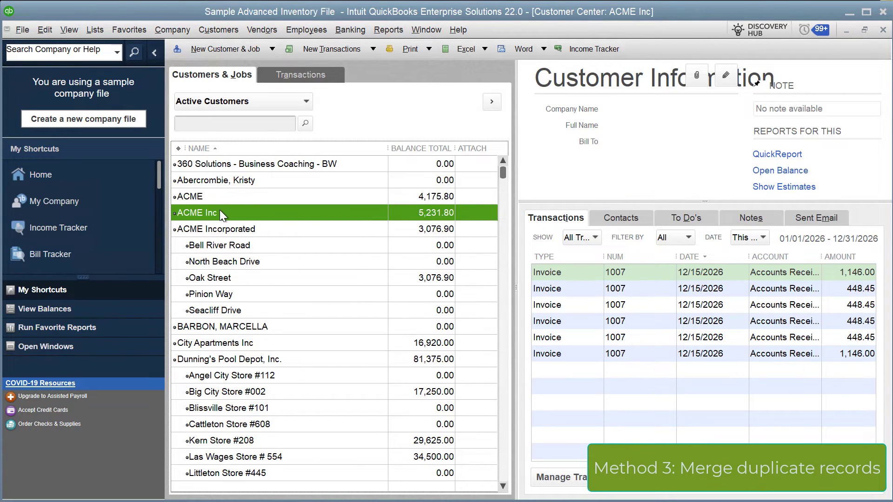
# Rename the customer ACME to ACME Inc and merge it with the existing record, accepting the change to closed-period transactions.
pyautogui.click(221, 196)
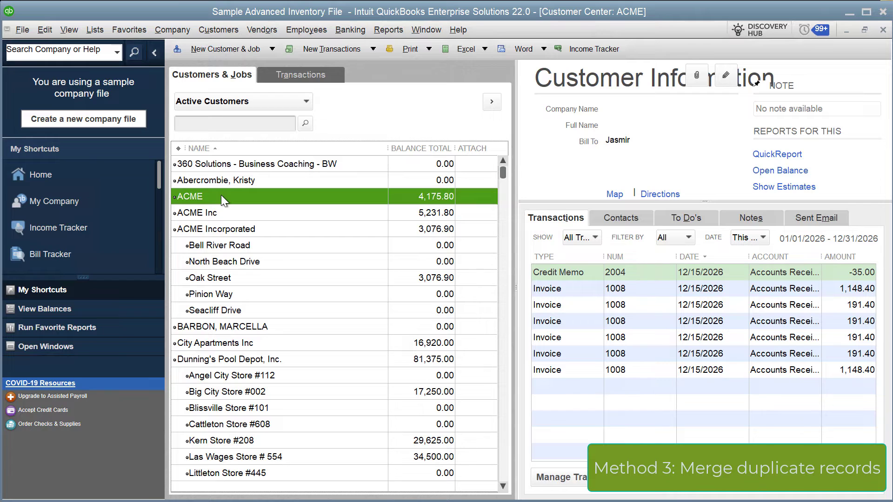
pyautogui.rightClick(220, 194)
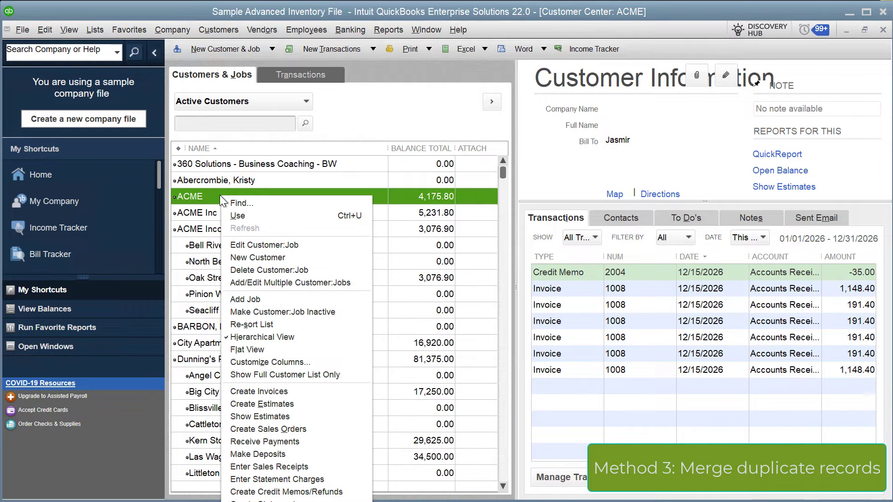
pyautogui.click(247, 246)
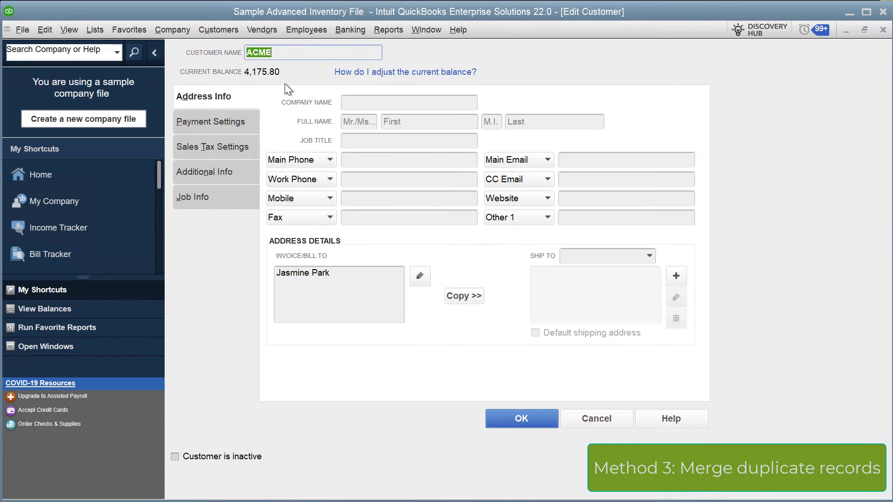
pyautogui.click(286, 53)
pyautogui.write('Inc')
pyautogui.click(540, 423)
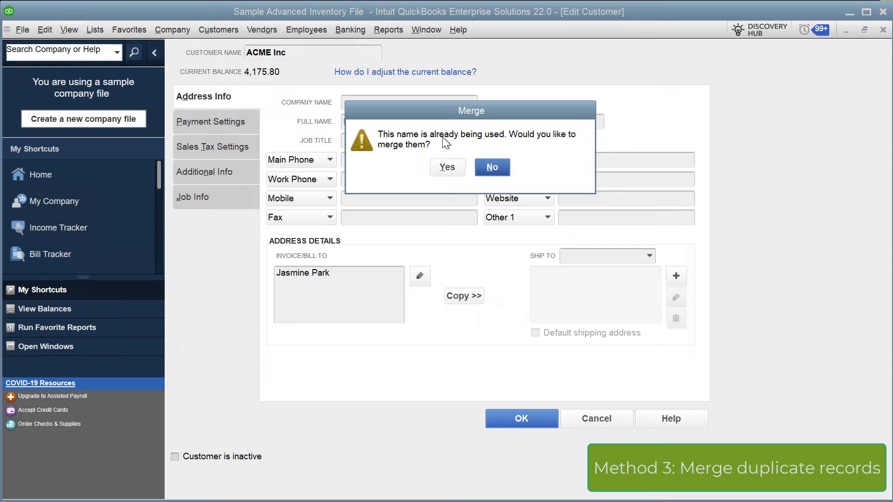
pyautogui.click(447, 167)
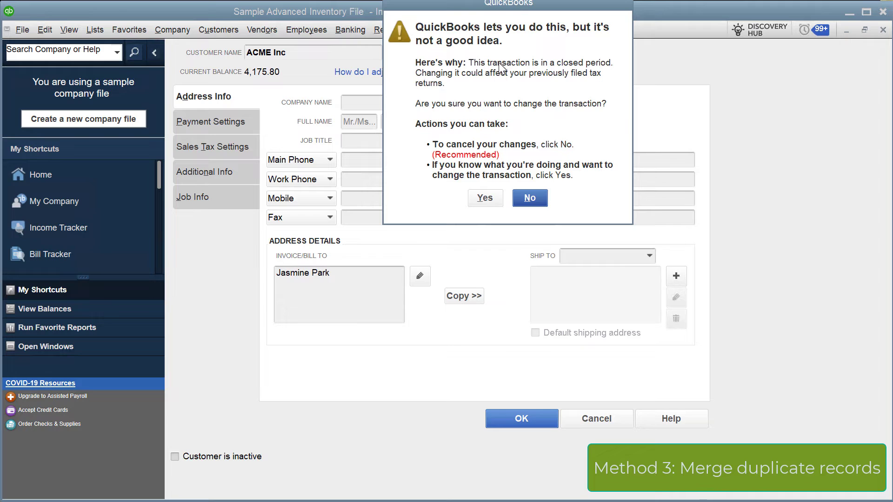
pyautogui.moveTo(515, 5); pyautogui.dragTo(483, 87)
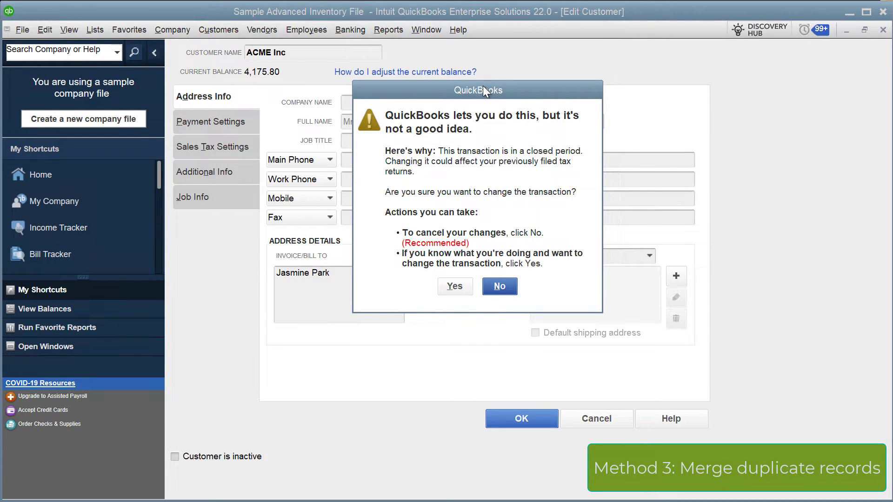
pyautogui.click(454, 286)
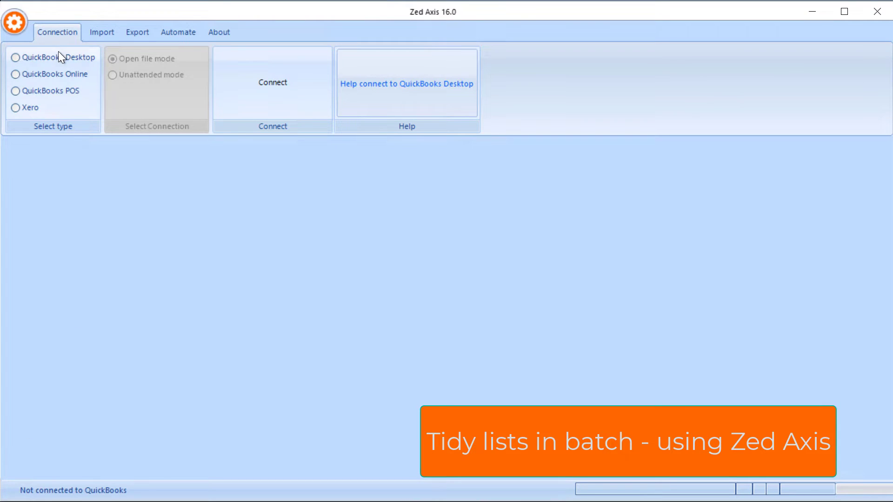
# Switch to Zed Axis and connect it to QuickBooks Desktop in open file mode.
pyautogui.click(58, 53)
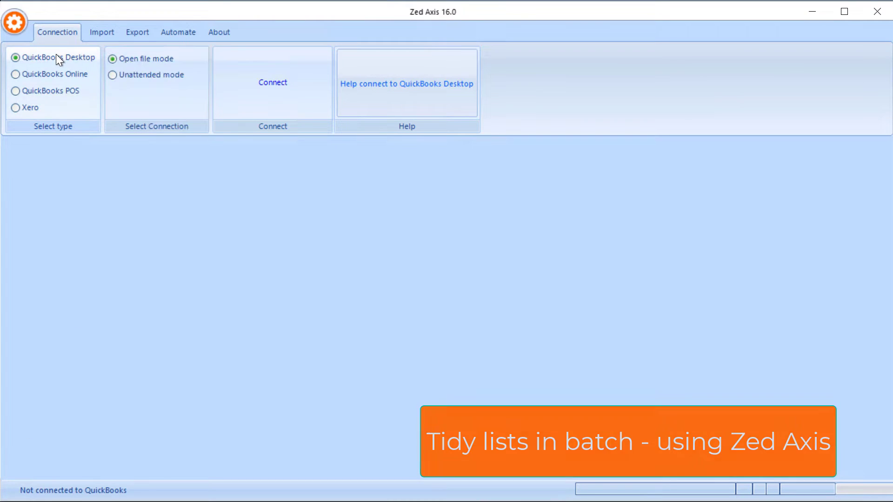
pyautogui.click(237, 73)
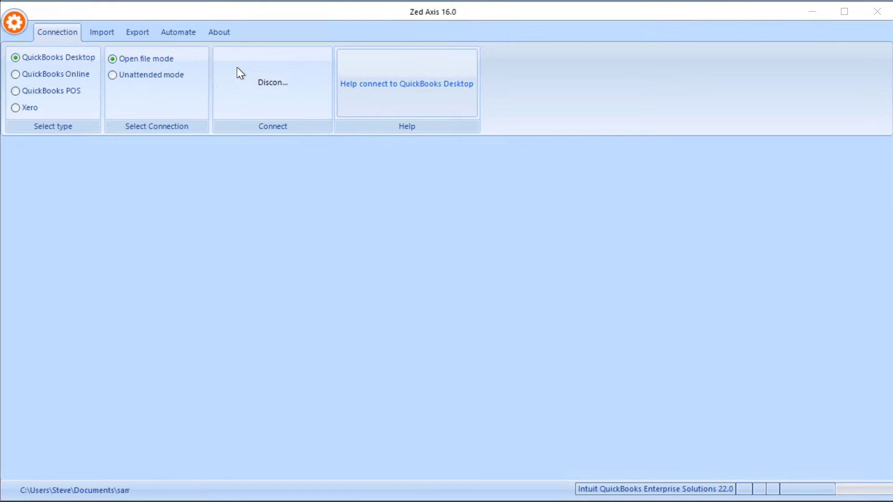
pyautogui.press('Return')
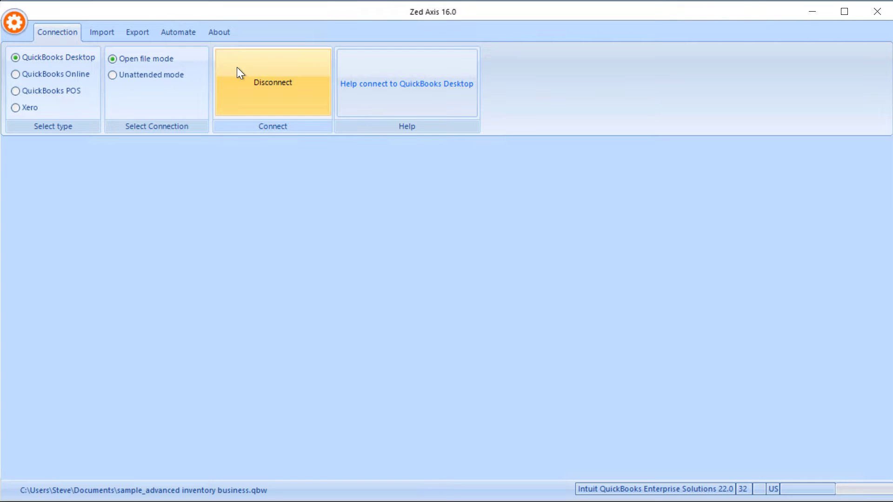
# Retrieve all Customer records from QuickBooks for export without any filters, accepting the possibly large result.
pyautogui.click(138, 36)
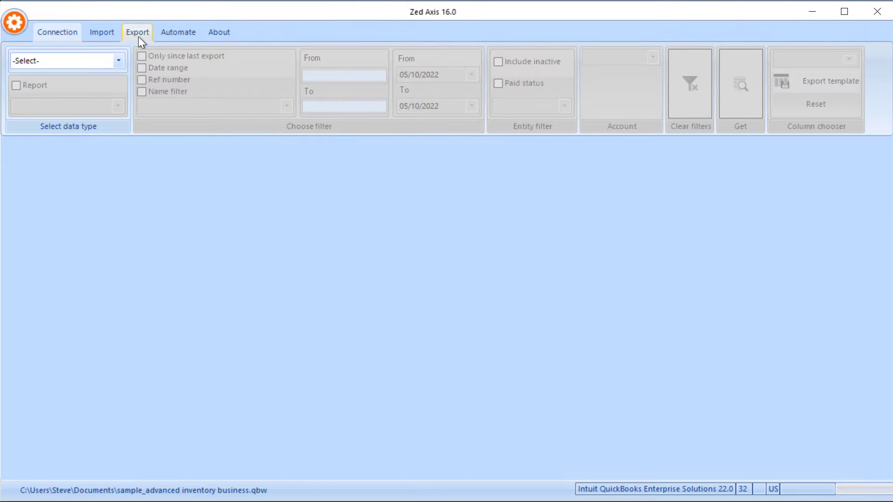
pyautogui.click(119, 61)
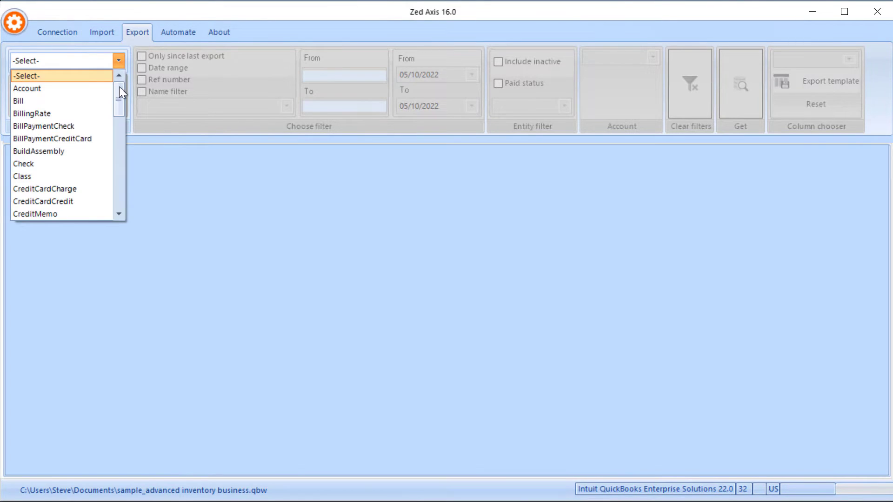
pyautogui.click(120, 214)
pyautogui.click(119, 214)
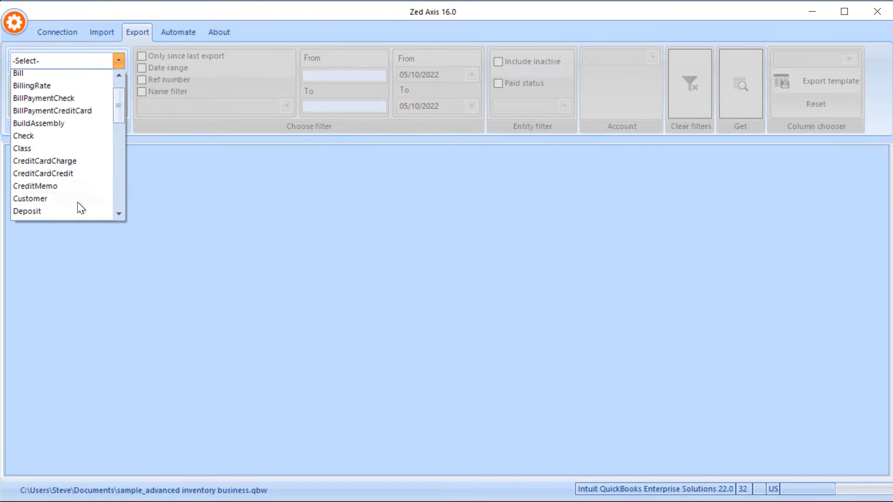
pyautogui.click(75, 201)
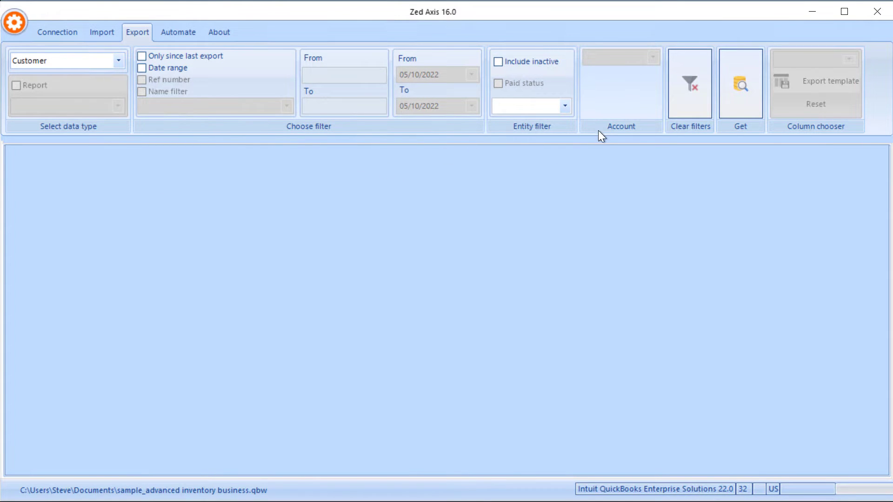
pyautogui.click(743, 94)
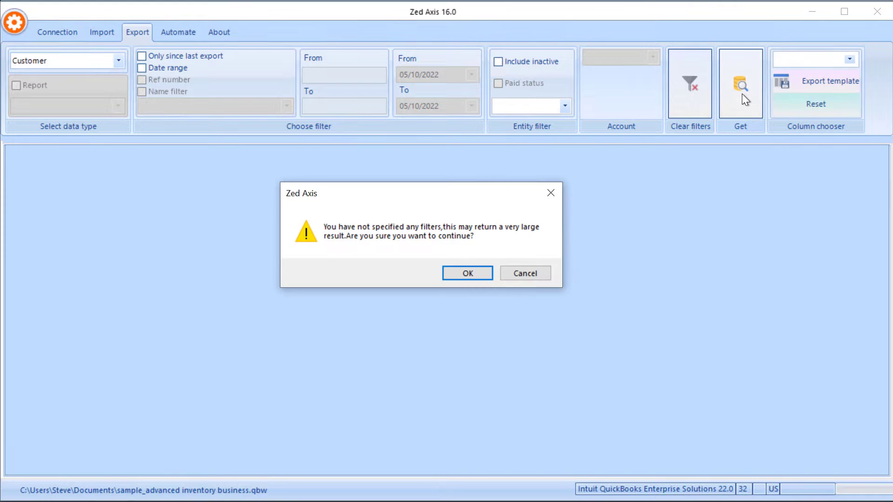
pyautogui.click(468, 274)
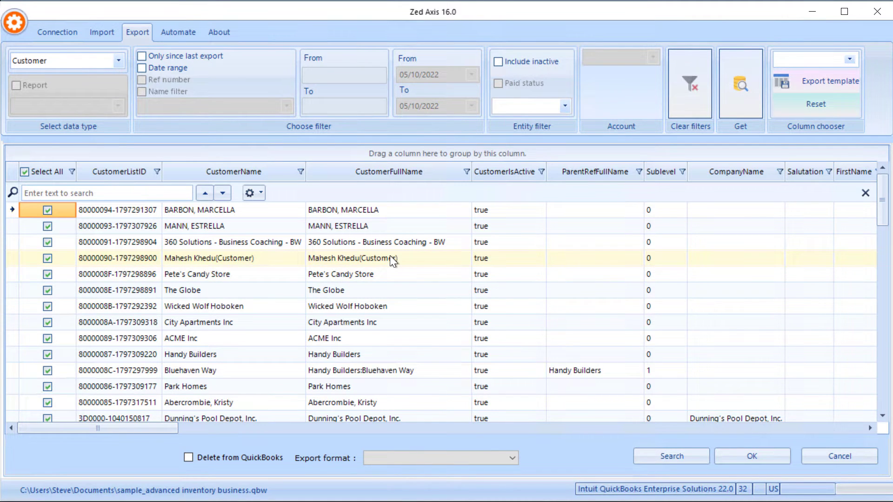
# Export the full customer list in Excel 2007 format to the Desktop as "Customer list".
pyautogui.scroll(-15, 310, 338)
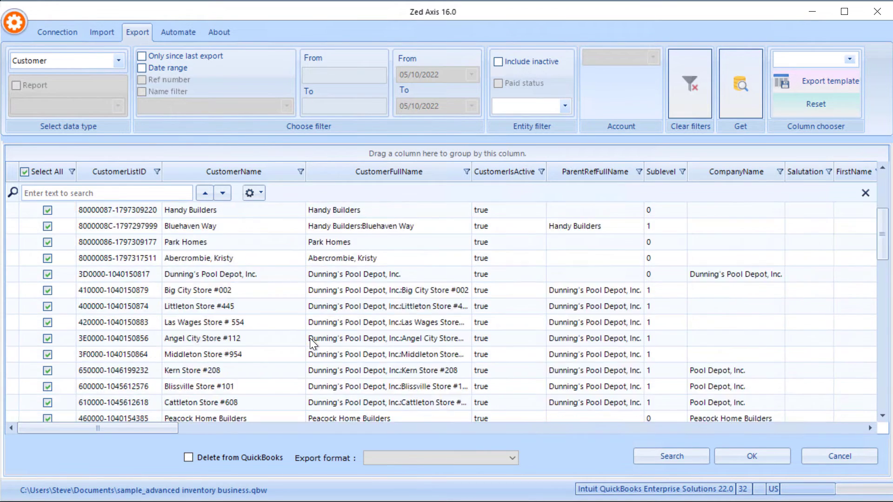
pyautogui.scroll(-2, 310, 338)
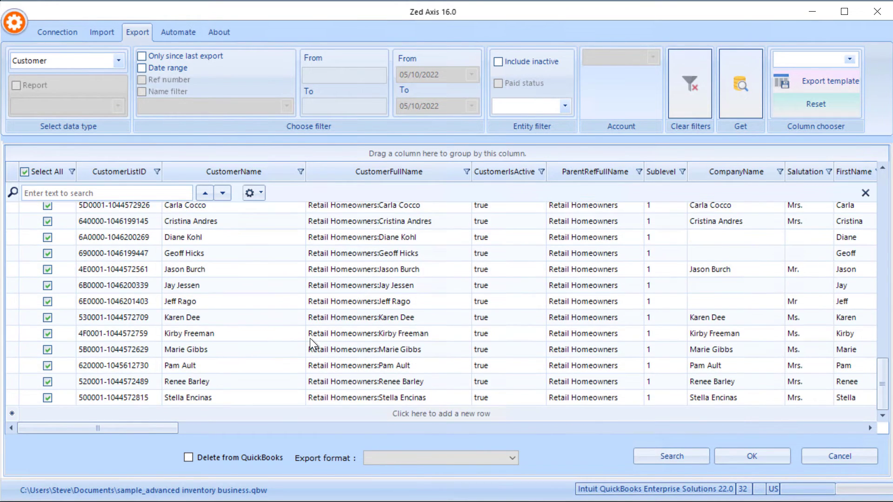
pyautogui.scroll(5, 310, 339)
pyautogui.scroll(6, 310, 338)
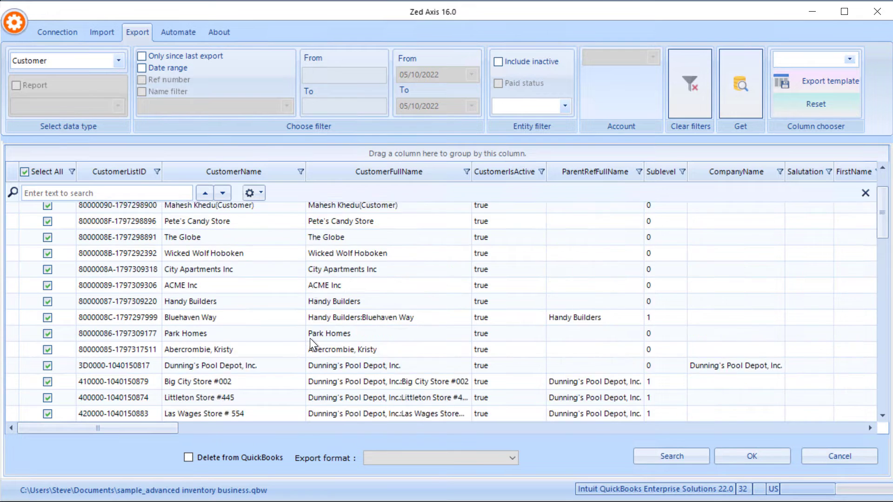
pyautogui.click(478, 461)
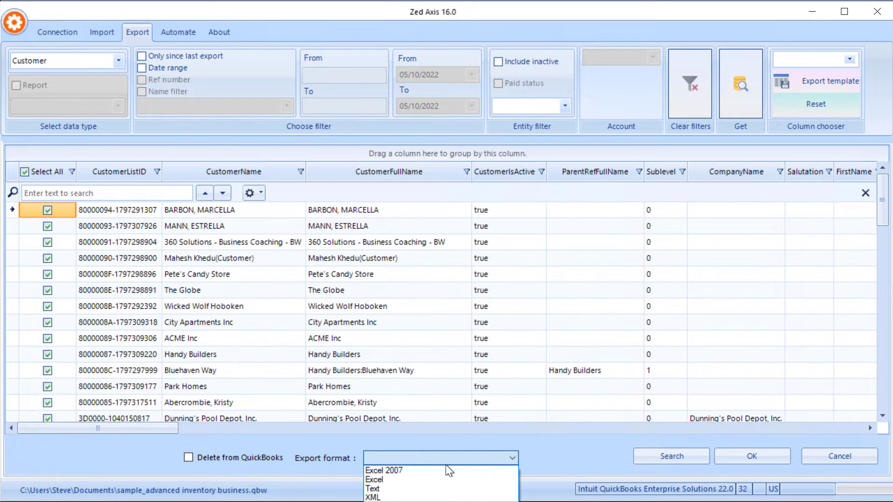
pyautogui.click(431, 473)
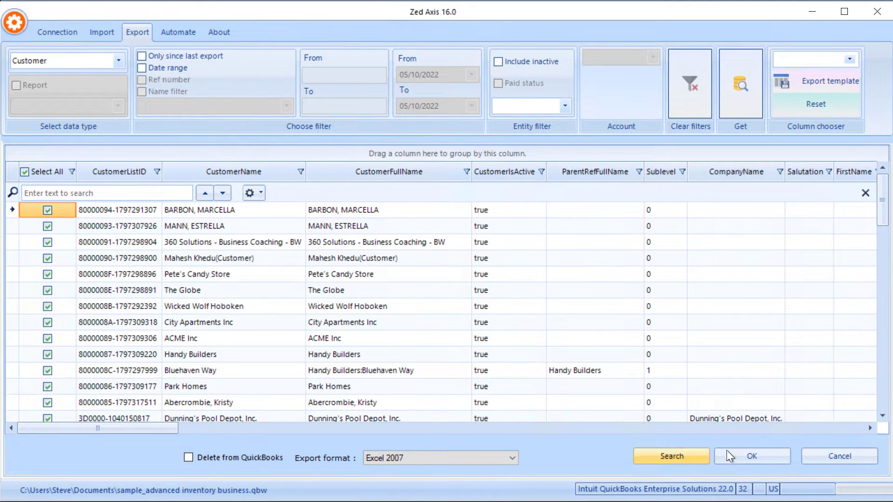
pyautogui.click(766, 457)
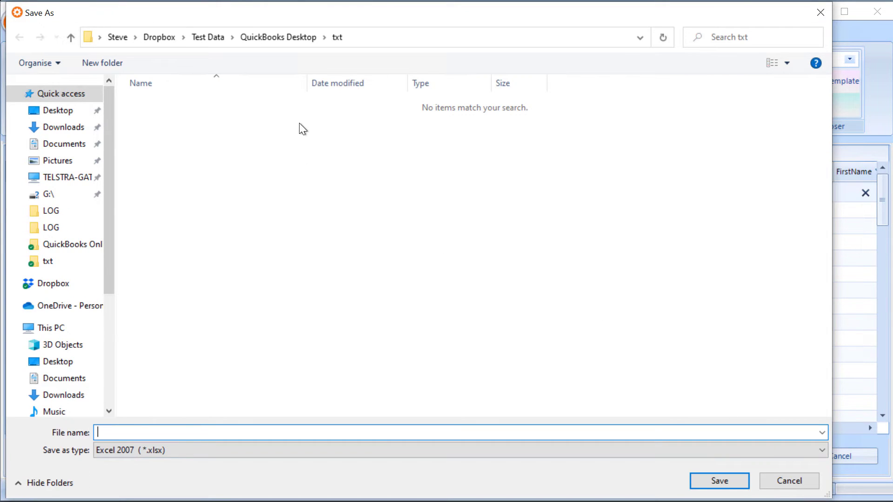
pyautogui.click(101, 42)
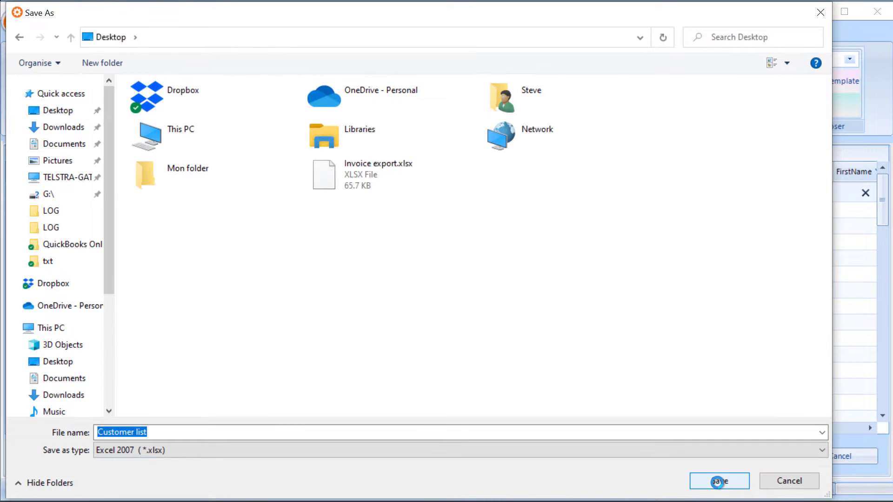
pyautogui.click(719, 481)
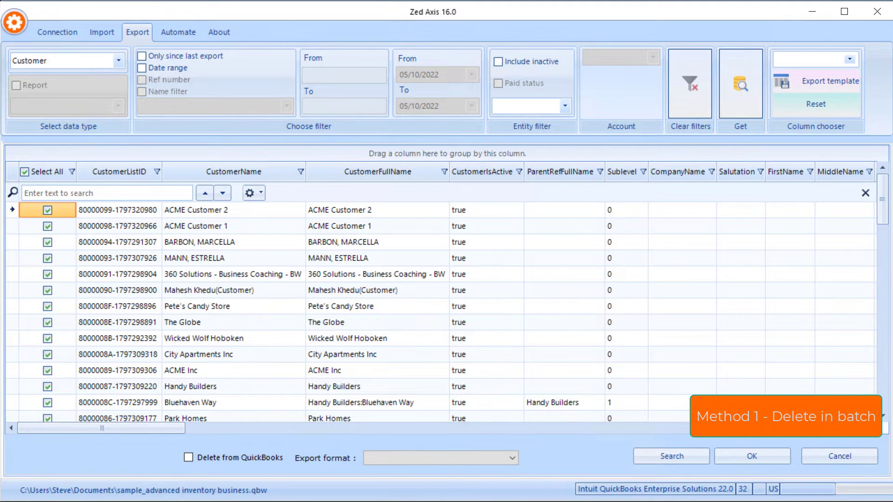
# Delete only ACME Customer 1 and ACME Customer 2 from QuickBooks in one batch, with Excel 2007 as the export format.
pyautogui.click(181, 227)
pyautogui.click(180, 205)
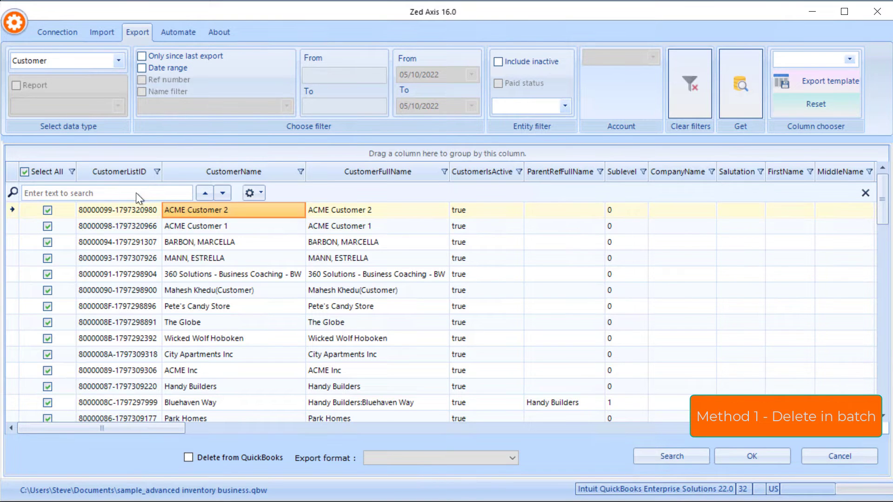
pyautogui.click(25, 172)
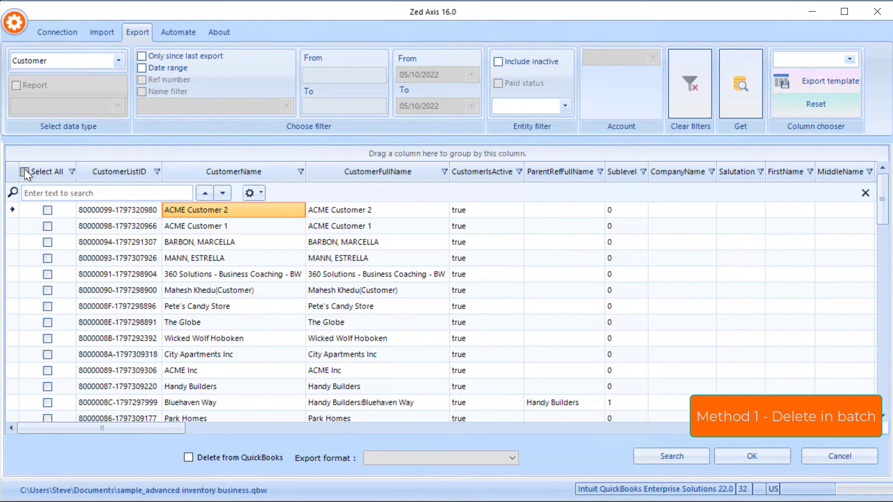
pyautogui.click(50, 208)
pyautogui.click(47, 227)
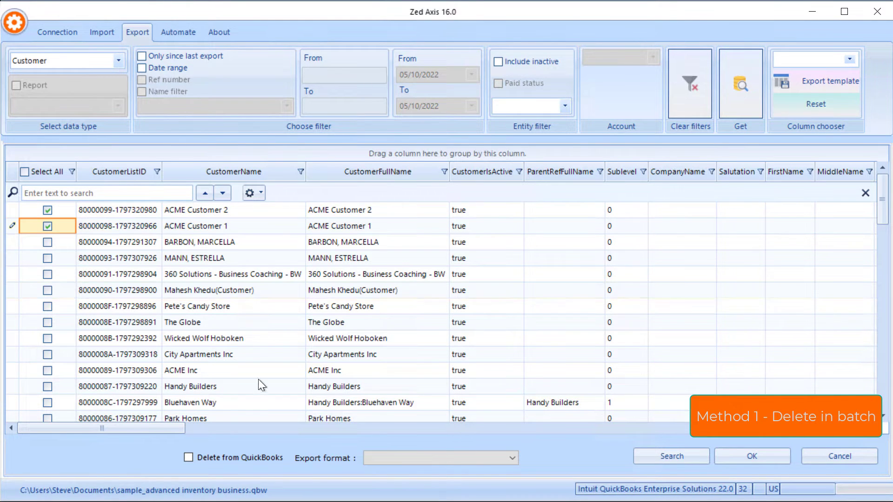
pyautogui.click(189, 458)
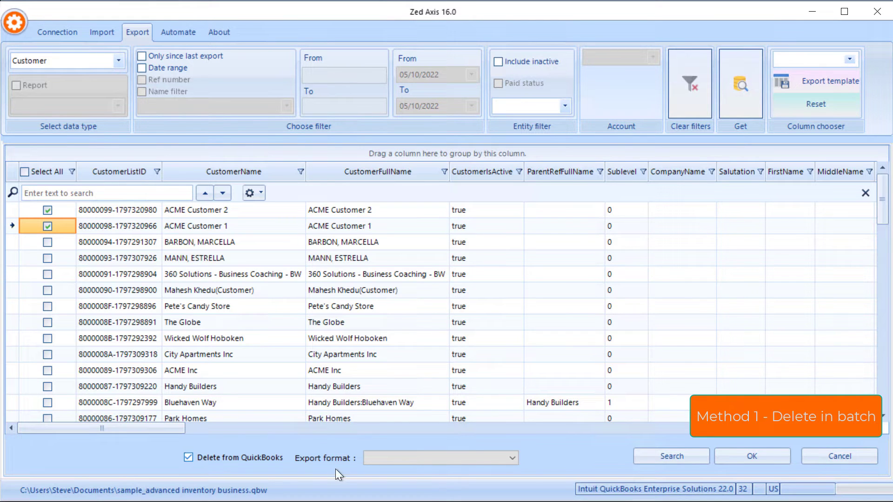
pyautogui.click(395, 457)
pyautogui.click(390, 468)
pyautogui.click(744, 456)
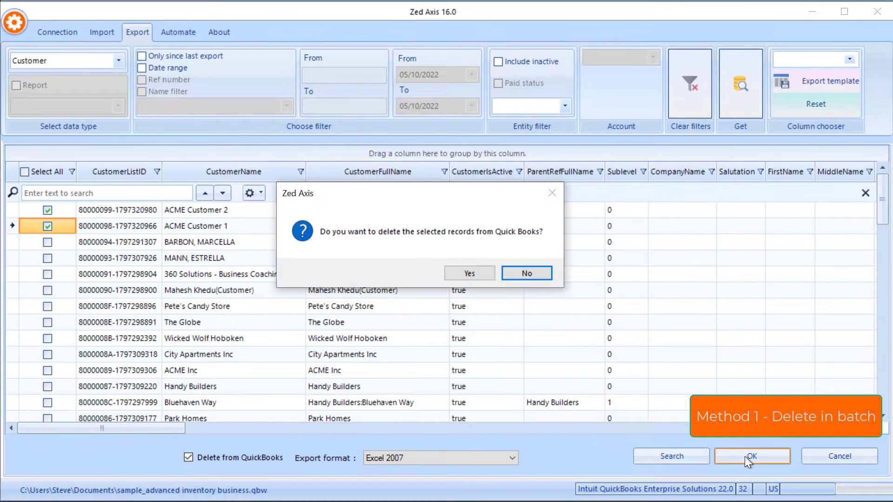
pyautogui.click(473, 274)
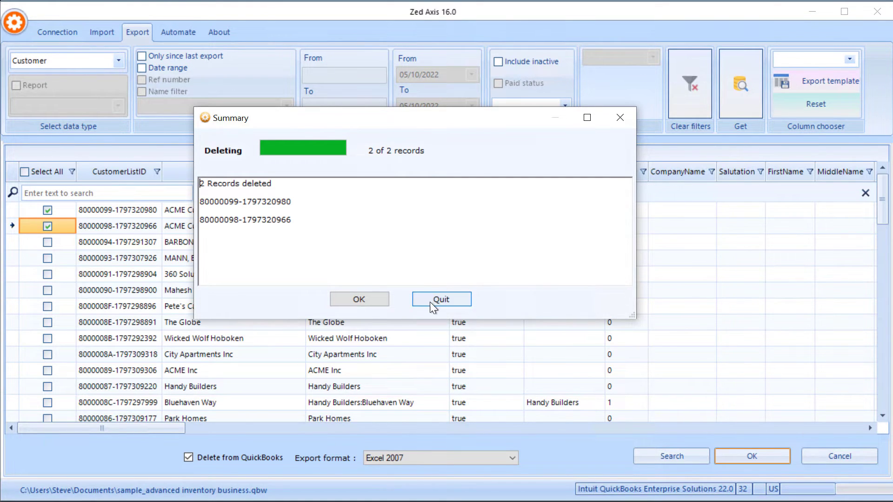
pyautogui.click(362, 301)
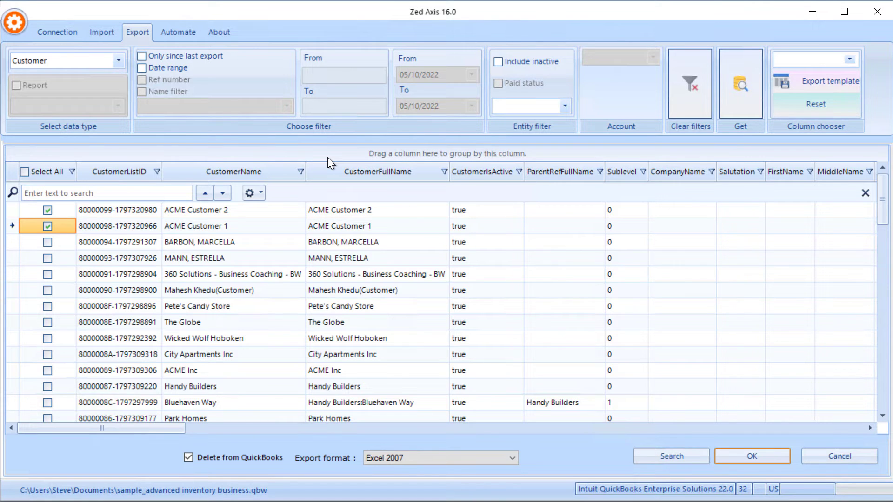
# Load the file Customer list.xlsx from the Desktop for import.
pyautogui.click(98, 32)
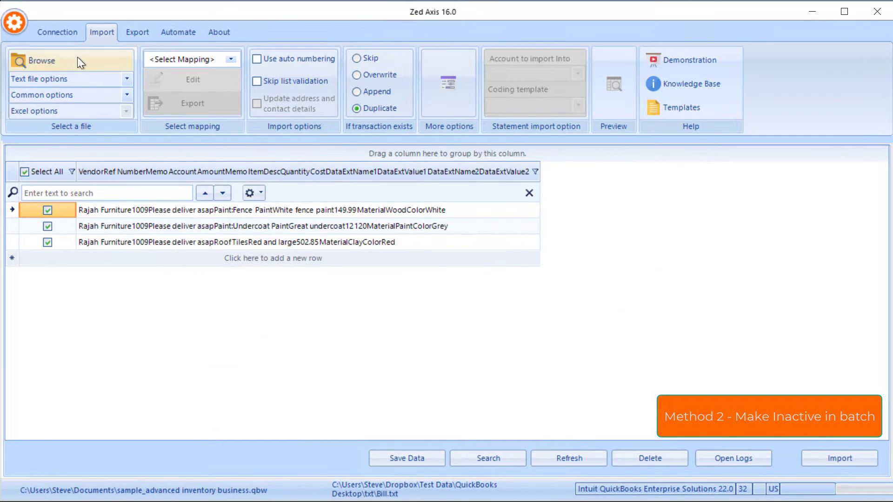
pyautogui.click(78, 57)
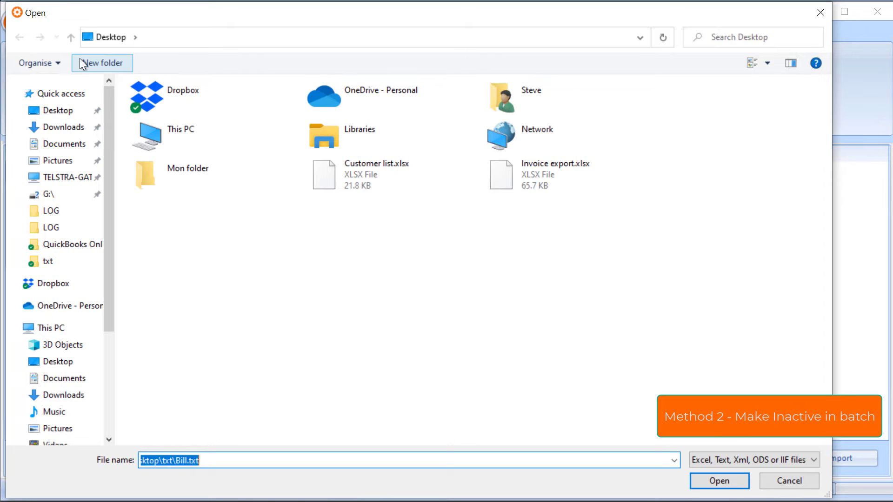
pyautogui.doubleClick(367, 185)
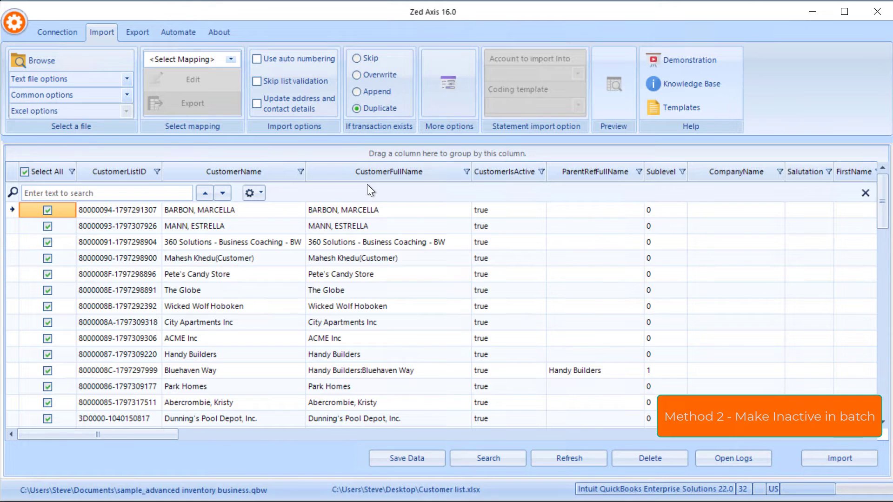
# Create a new import mapping with the transaction type Customer.
pyautogui.click(231, 59)
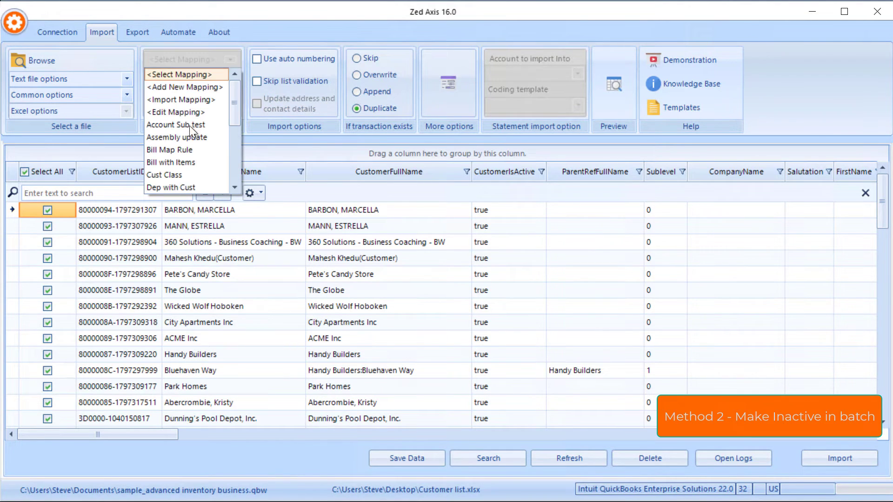
pyautogui.click(188, 87)
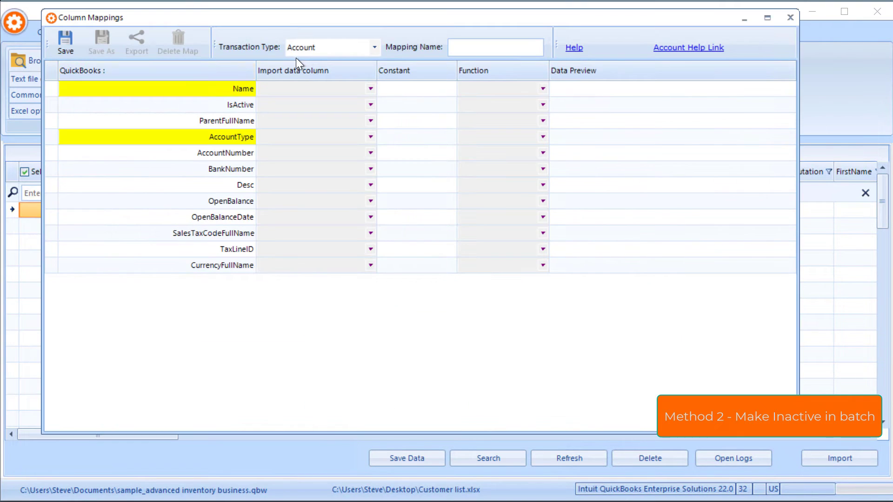
pyautogui.click(376, 48)
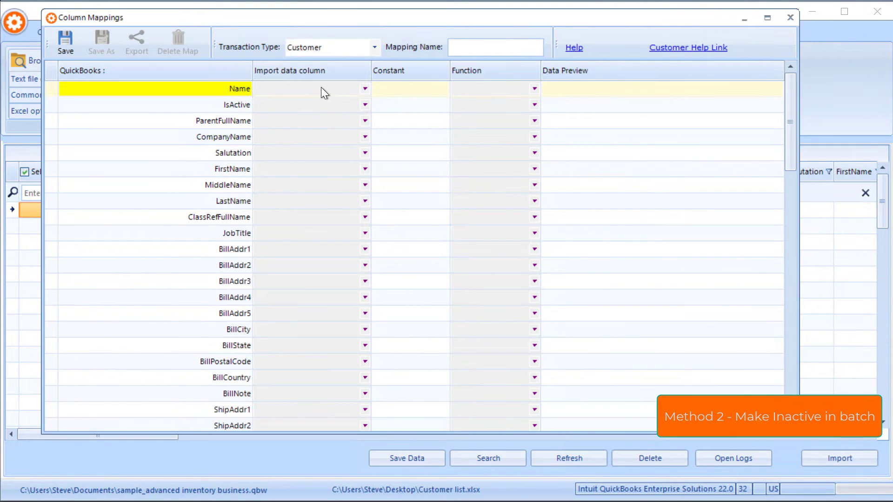
# Map the QuickBooks Name field to CustomerFullName and the IsActive field to CustomerIsActive.
pyautogui.click(322, 88)
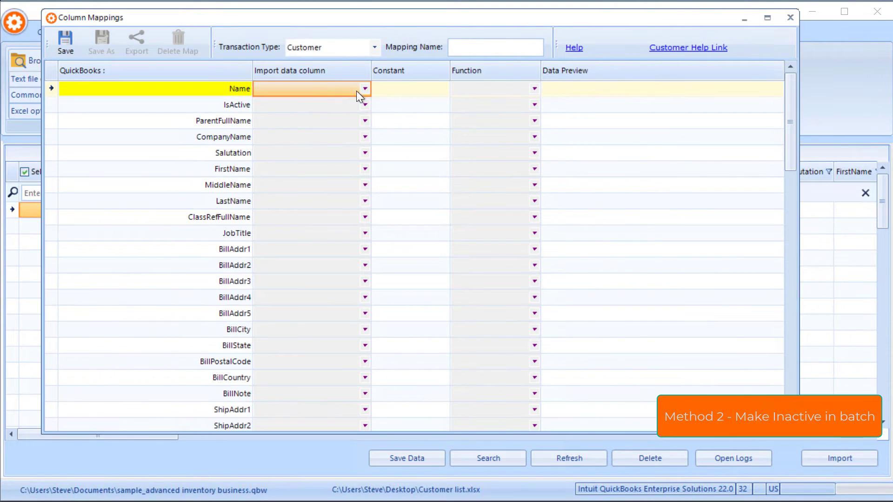
pyautogui.click(365, 89)
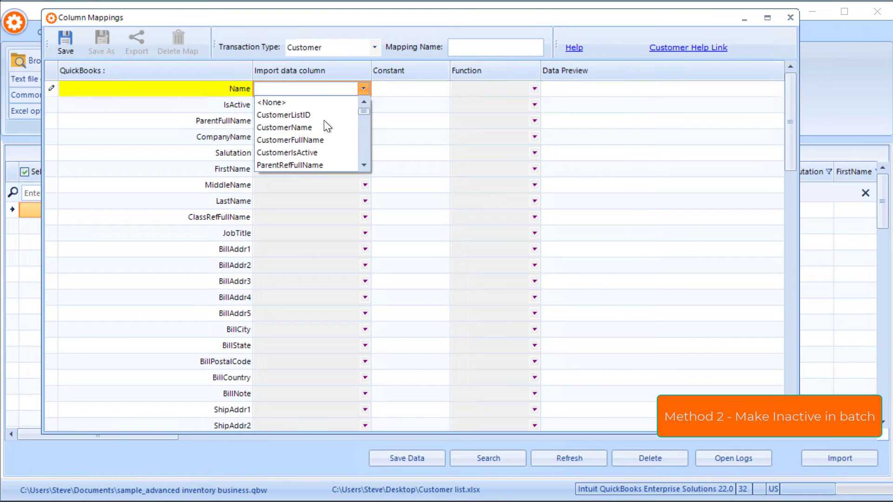
pyautogui.click(317, 140)
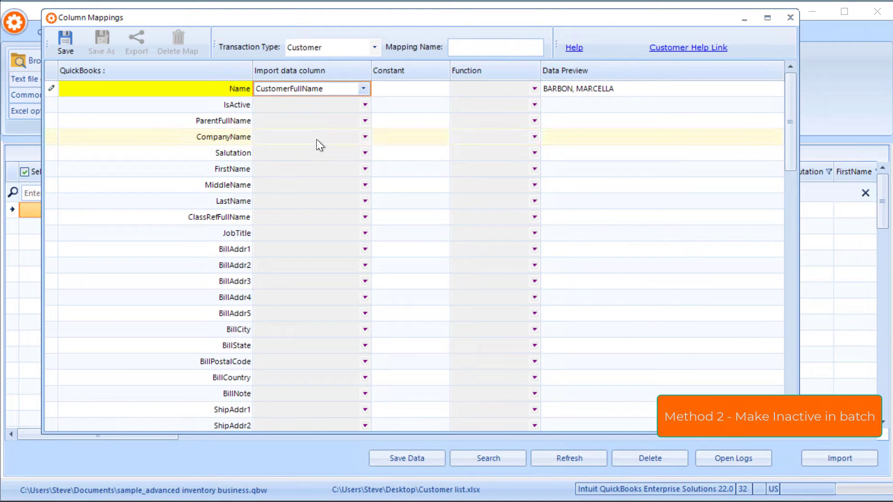
pyautogui.click(364, 105)
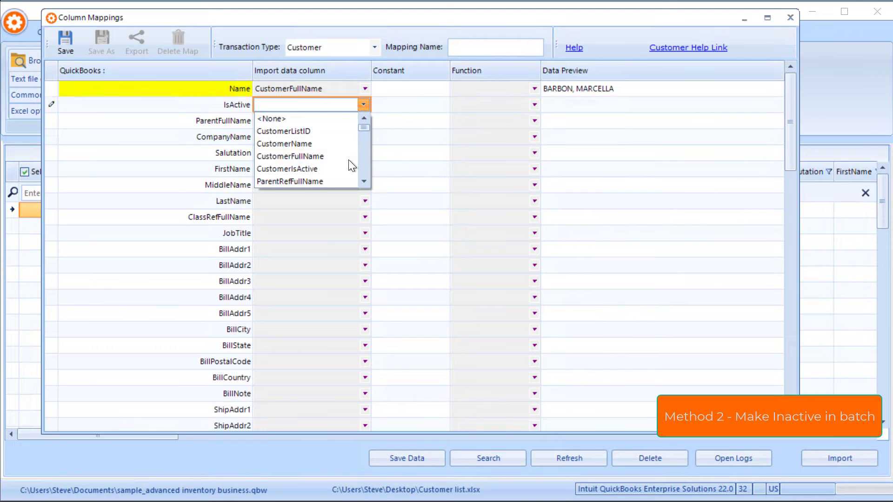
pyautogui.click(326, 168)
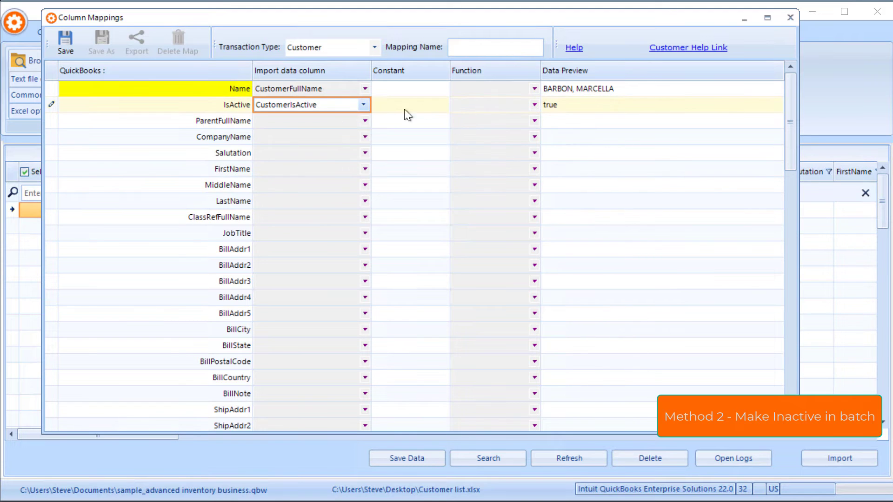
# Name the mapping "Customer Inactive" and save it.
pyautogui.click(453, 46)
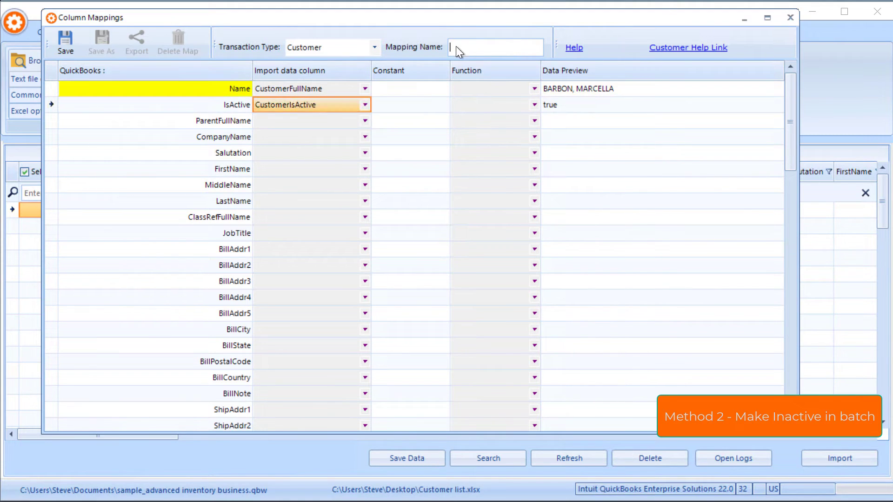
pyautogui.write('Customer Inactive')
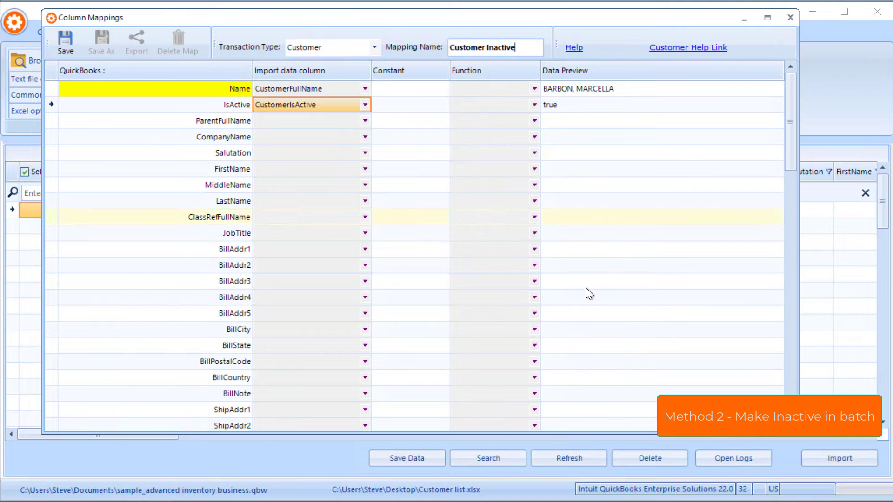
pyautogui.click(66, 42)
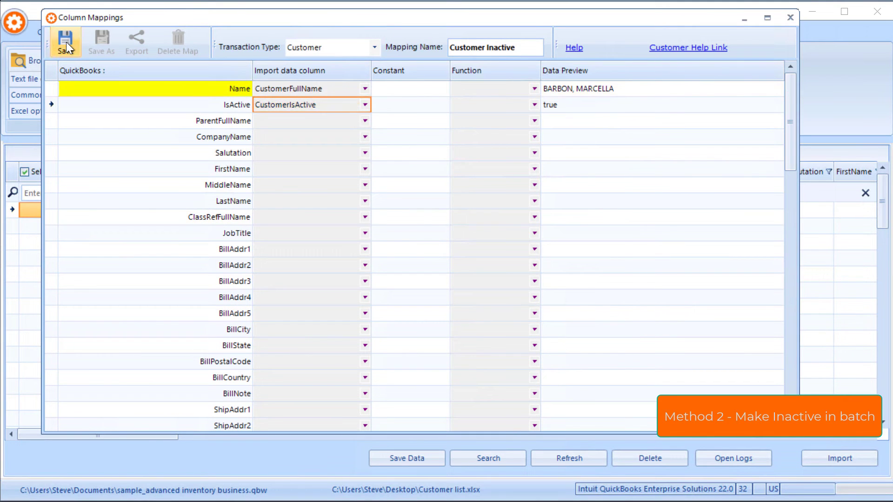
# Set IsActive to false for the first listed customer, 360 Solutions - Business Coaching - BW and Pete's Candy Store.
pyautogui.click(485, 269)
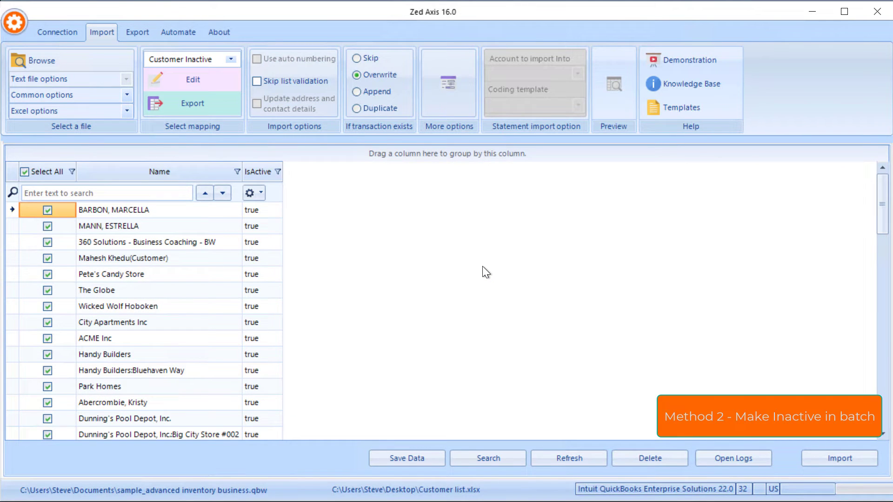
pyautogui.click(261, 213)
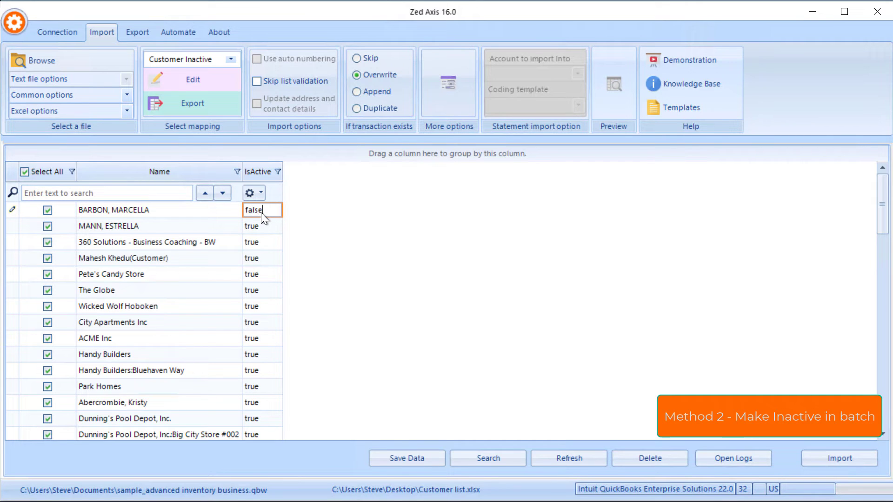
pyautogui.write('false')
pyautogui.click(264, 242)
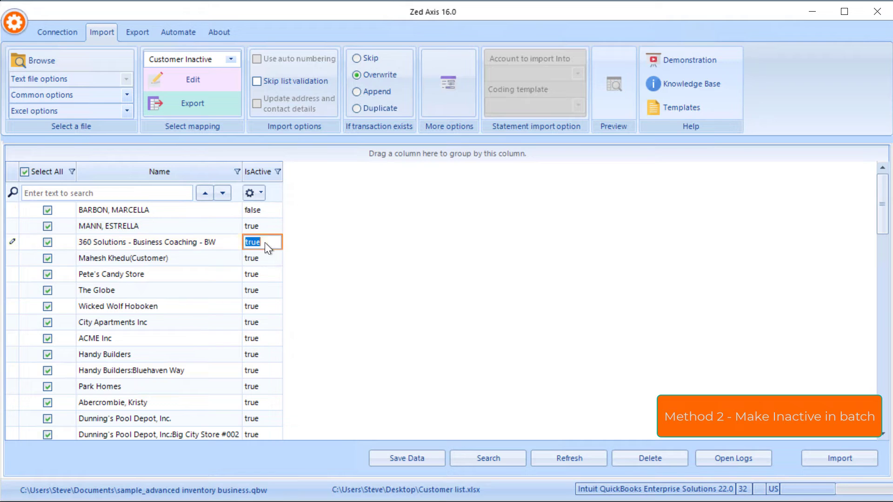
pyautogui.write('DFa')
pyautogui.press('BackSpace')
pyautogui.press('BackSpace')
pyautogui.press('BackSpace')
pyautogui.write('false')
pyautogui.click(262, 275)
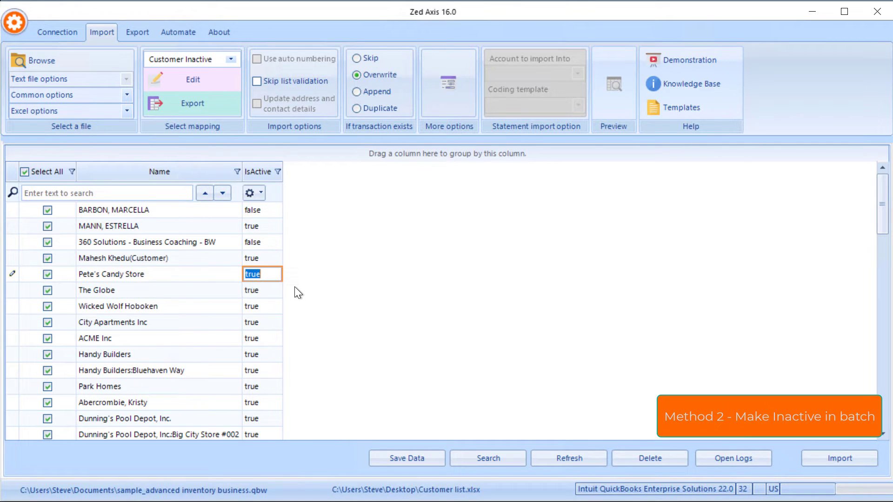
pyautogui.write('false')
# Filter the IsActive column to show only the rows with the value false.
pyautogui.click(278, 171)
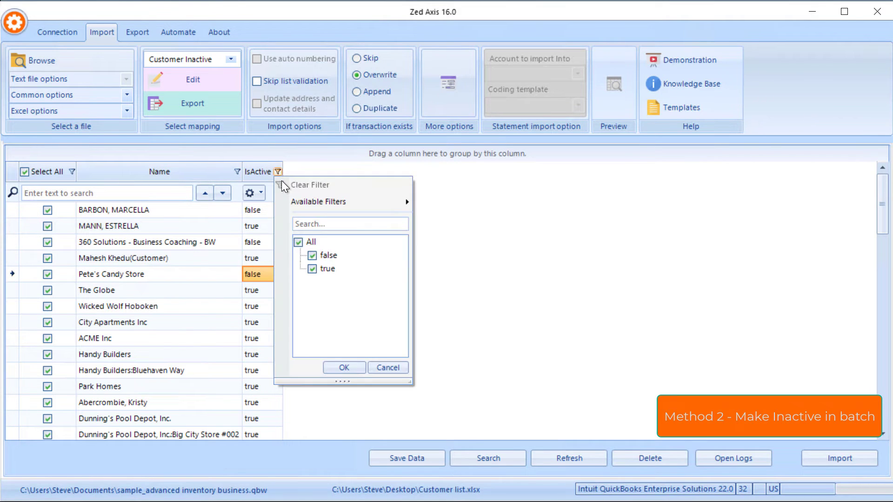
pyautogui.click(312, 269)
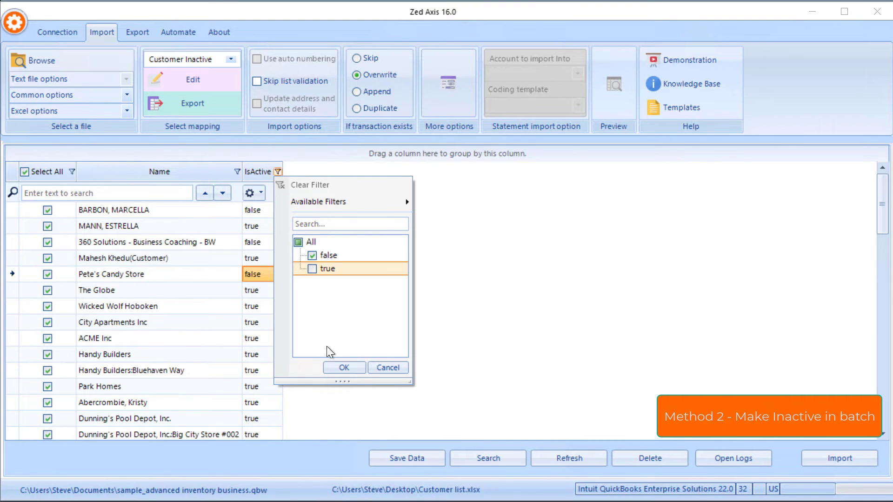
pyautogui.click(344, 368)
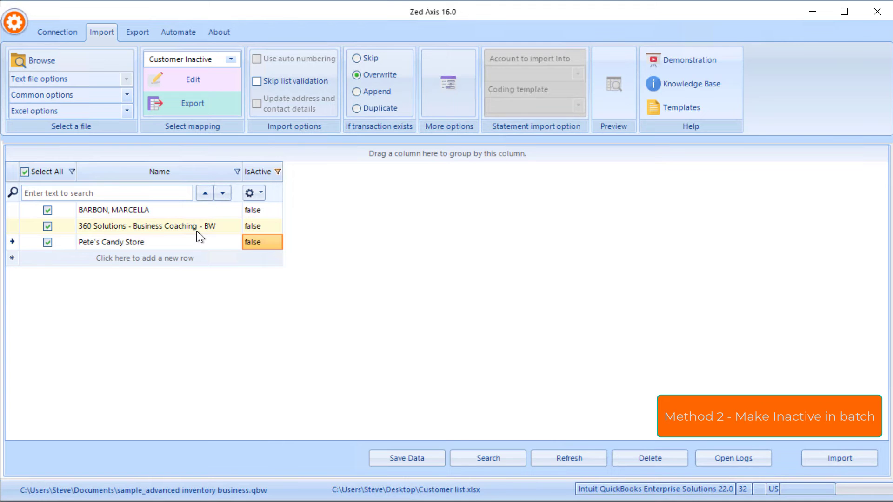
# Import the filtered customers and view the first imported record in QuickBooks.
pyautogui.click(837, 460)
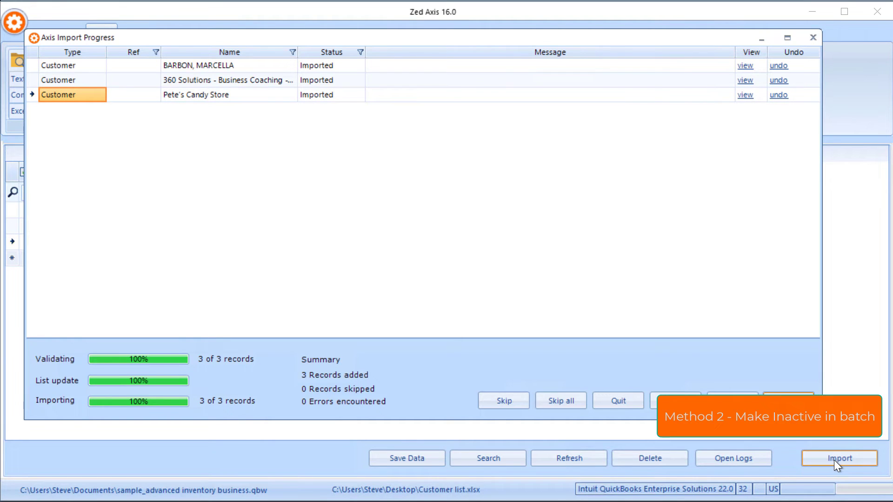
pyautogui.click(746, 66)
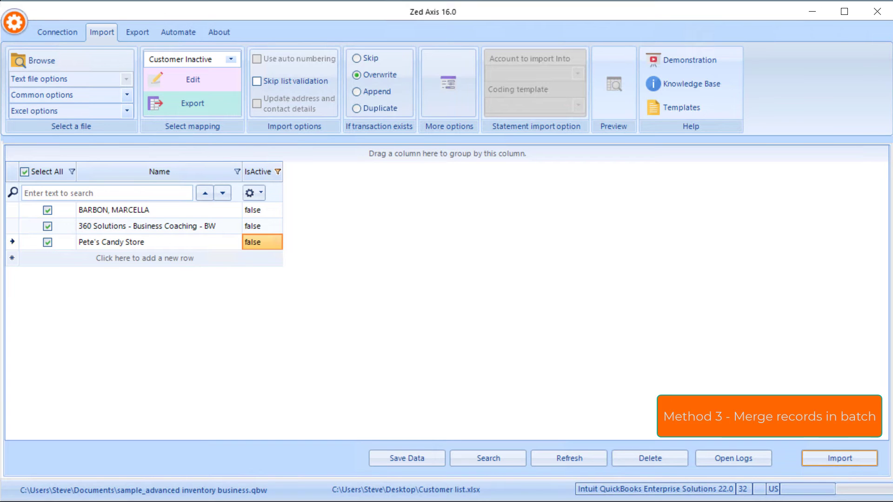
# Load the file Merge lists.txt from the QuickBooks Desktop\txt folder in Dropbox for import.
pyautogui.click(73, 59)
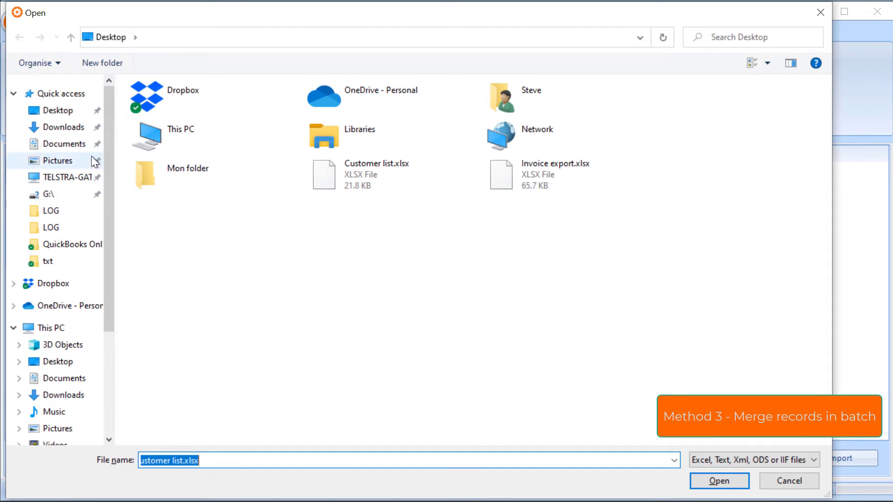
pyautogui.moveTo(107, 168)
pyautogui.mouseDown()
pyautogui.moveTo(104, 203)
pyautogui.moveTo(103, 180)
pyautogui.mouseUp()
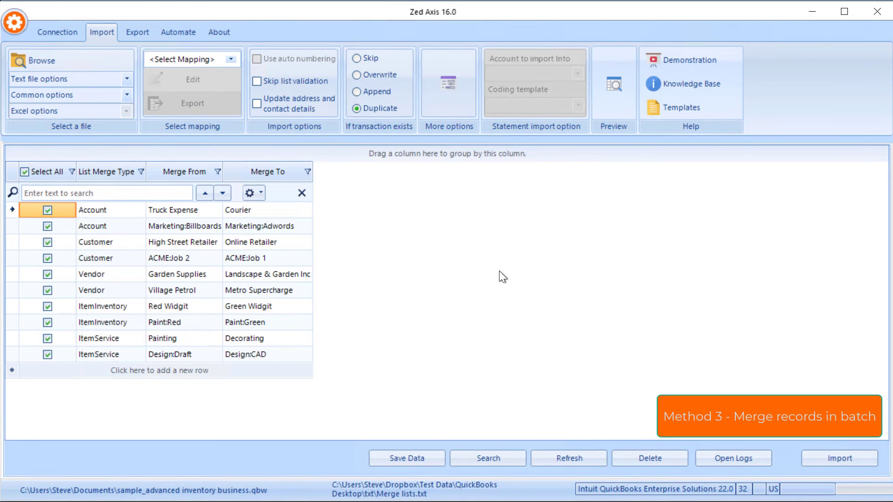
pyautogui.click(261, 258)
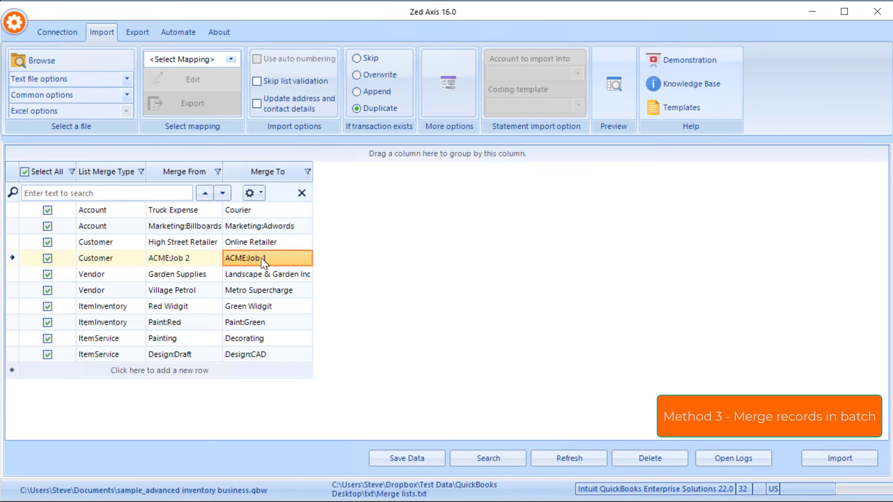
# Exclude the two Account rows and the Garden Supplies vendor row from the import selection.
pyautogui.click(48, 214)
pyautogui.click(51, 224)
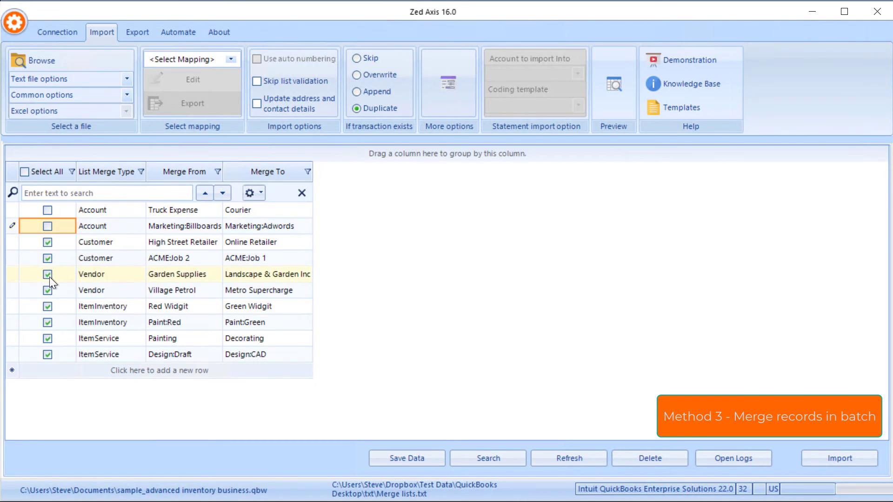
pyautogui.click(50, 276)
# Create a new import mapping with the transaction type ListMerge.
pyautogui.click(231, 60)
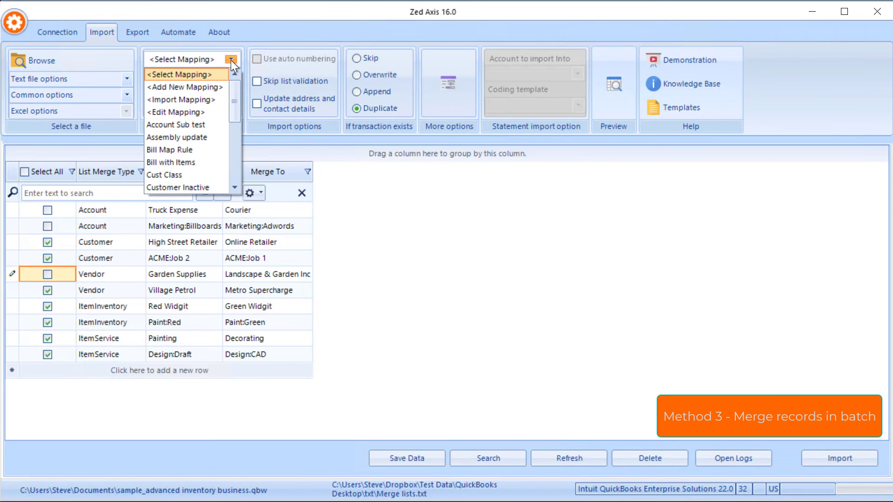
pyautogui.click(214, 86)
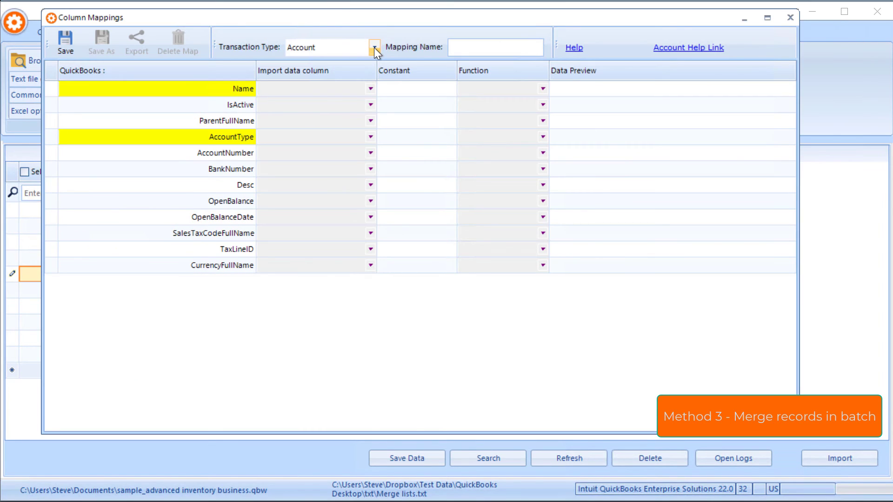
pyautogui.click(374, 47)
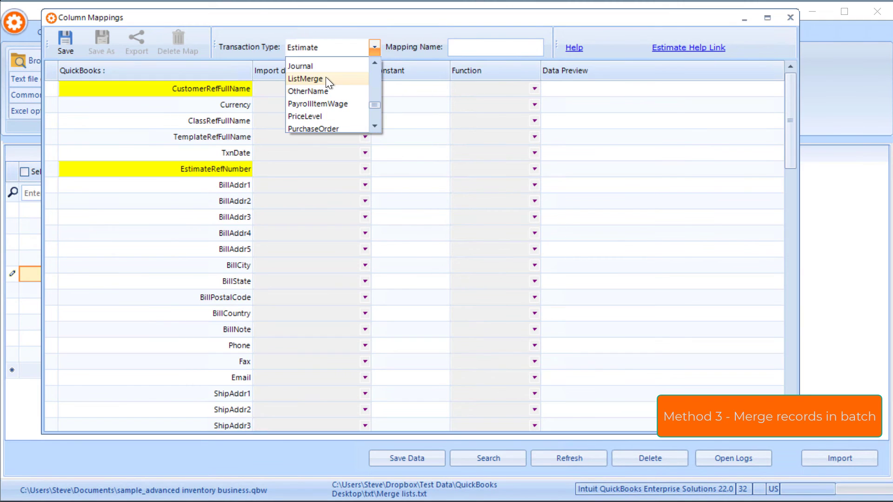
pyautogui.click(326, 78)
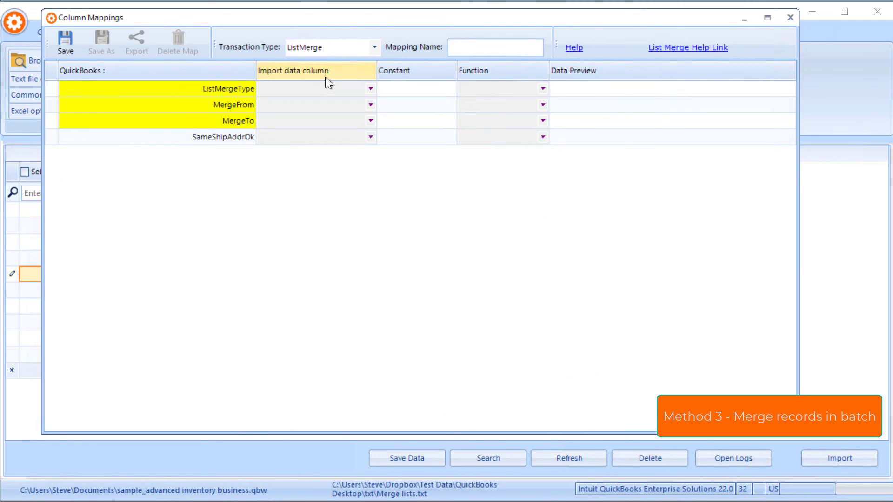
# Map ListMergeType to List Merge Type, MergeFrom to Merge From and MergeTo to Merge To.
pyautogui.click(370, 88)
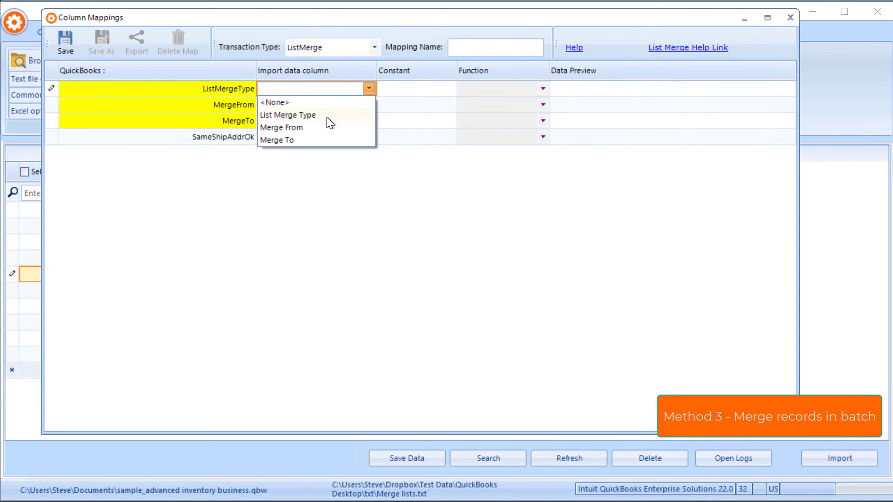
pyautogui.click(326, 116)
pyautogui.click(357, 107)
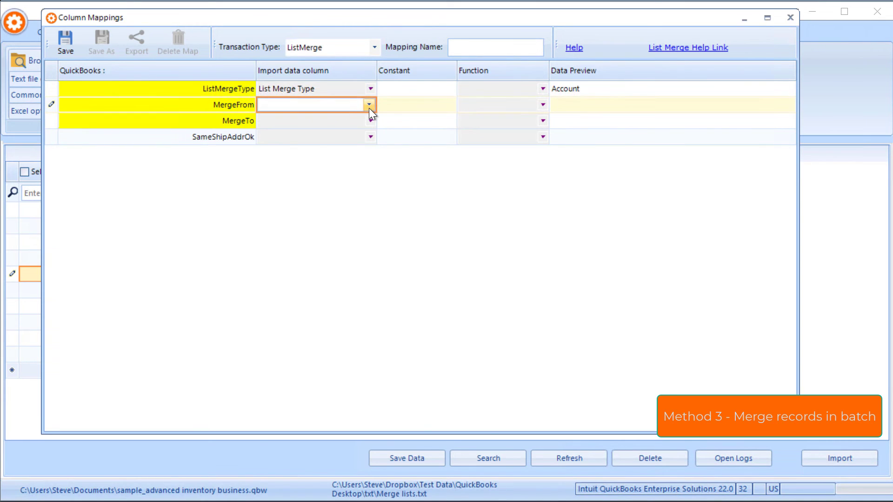
pyautogui.click(370, 105)
pyautogui.click(315, 142)
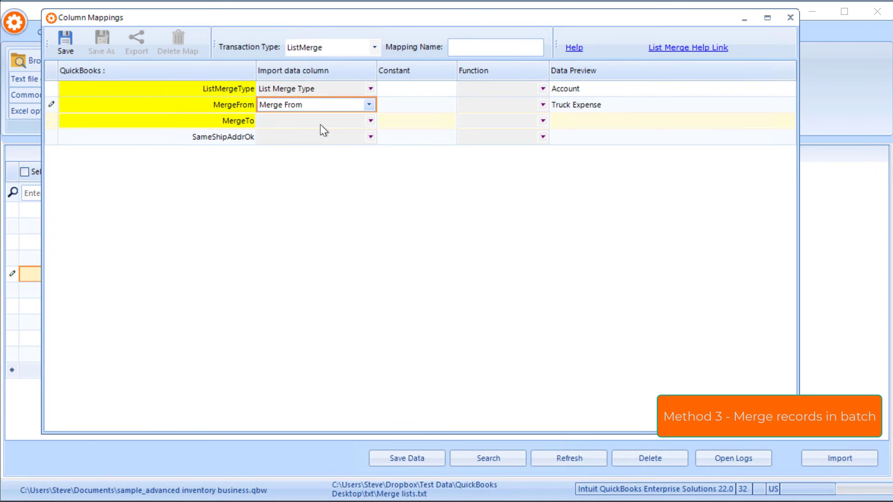
pyautogui.click(320, 124)
pyautogui.click(367, 121)
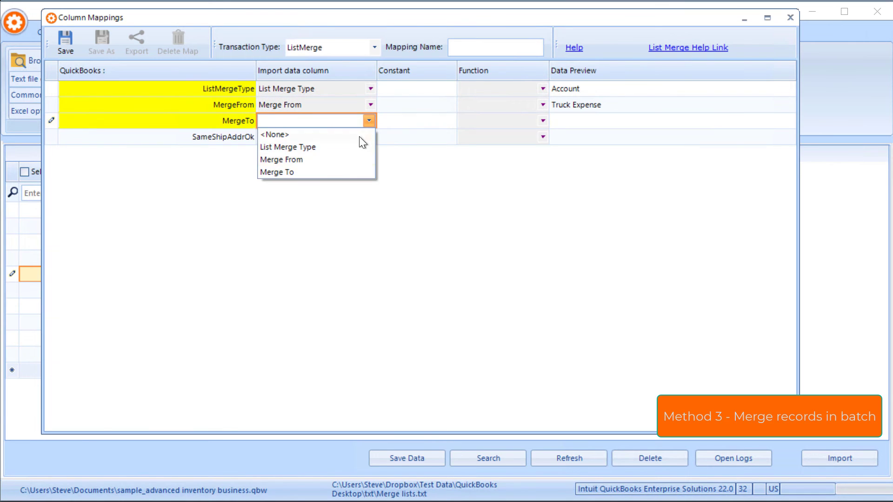
pyautogui.click(332, 172)
# Name the mapping "Customer merge" and save it.
pyautogui.click(495, 47)
pyautogui.write('Cus')
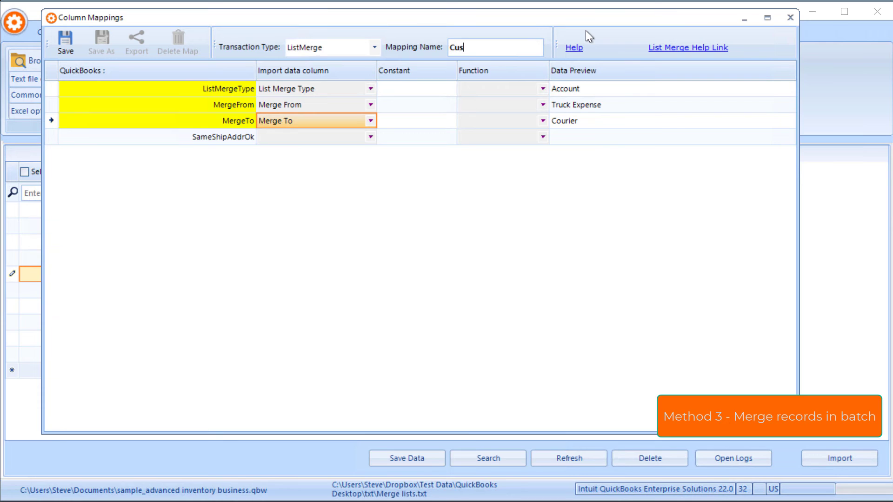
pyautogui.write('tomer merge')
pyautogui.click(65, 46)
pyautogui.click(498, 267)
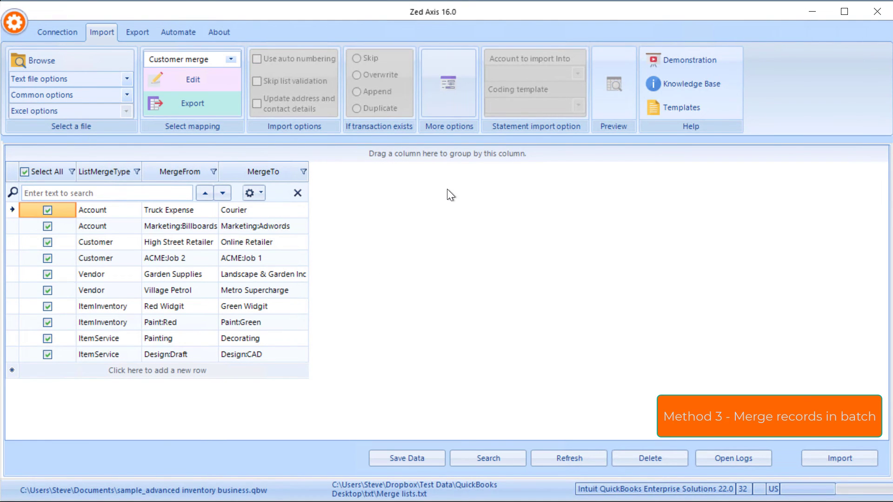
# Using names from the QuickBooks Customer Center, set the Customer rows to merge Handy Builders into Park Homes and Peacock Home Builders into City Apartments.
pyautogui.click(193, 243)
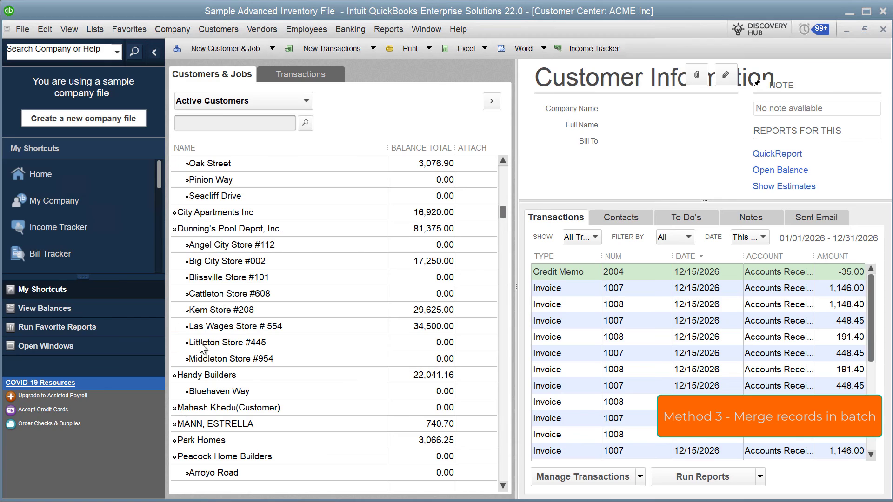
pyautogui.click(222, 376)
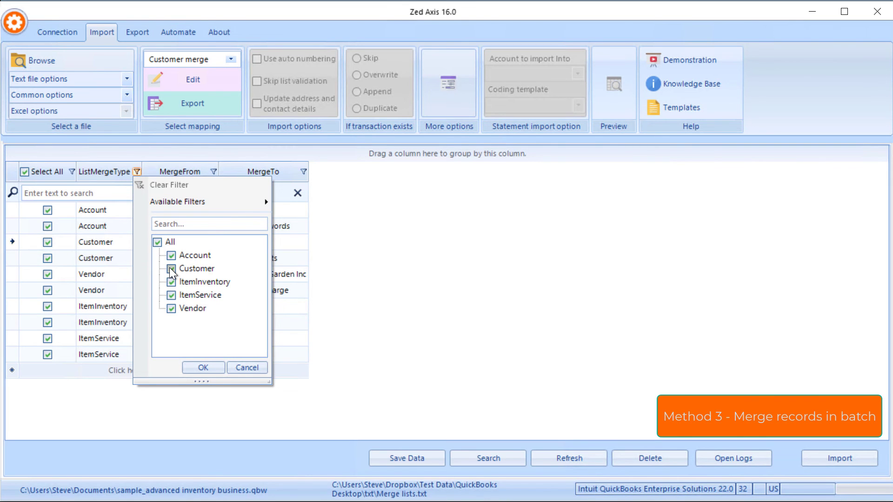
# Filter the ListMergeType column to Customer only and import the remaining merge rows.
pyautogui.click(158, 243)
pyautogui.click(170, 269)
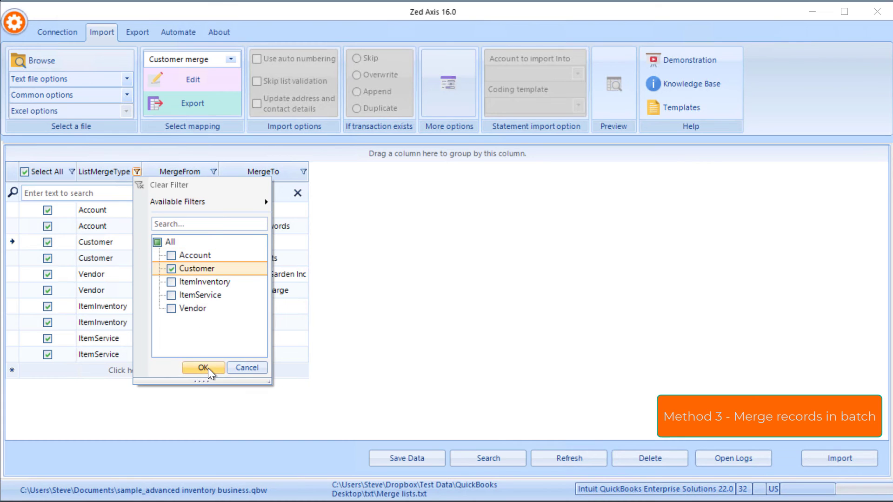
pyautogui.click(208, 367)
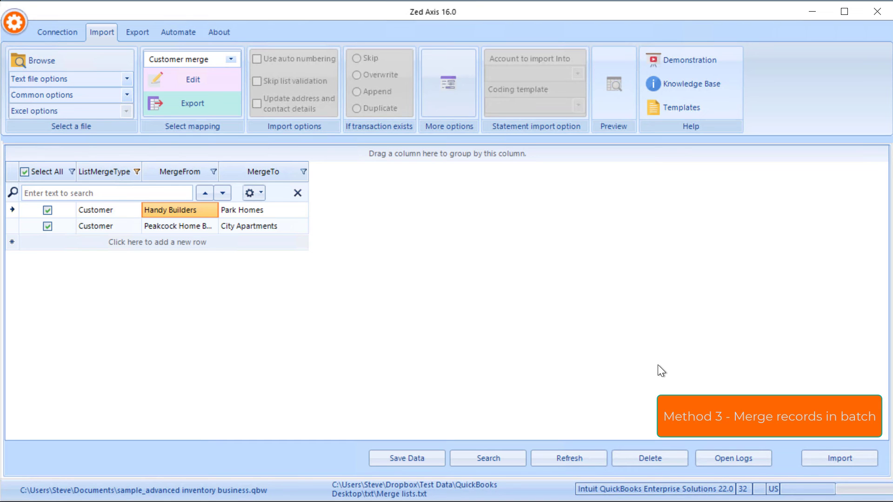
pyautogui.click(829, 461)
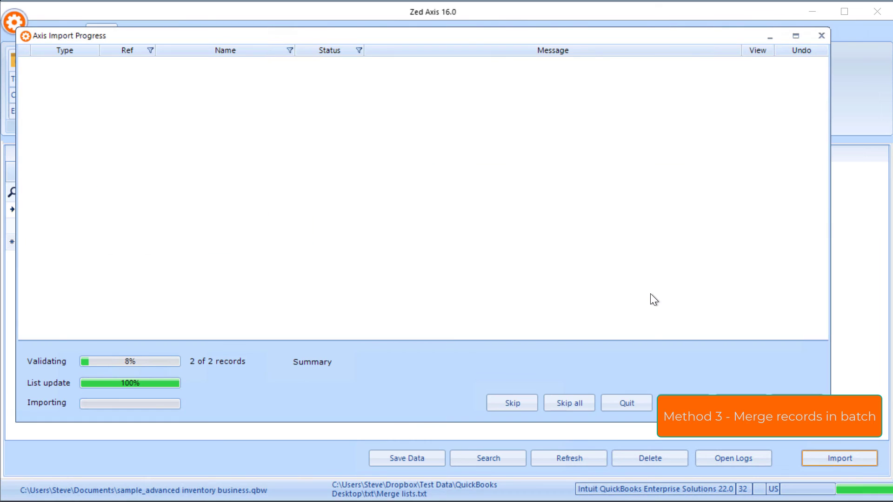